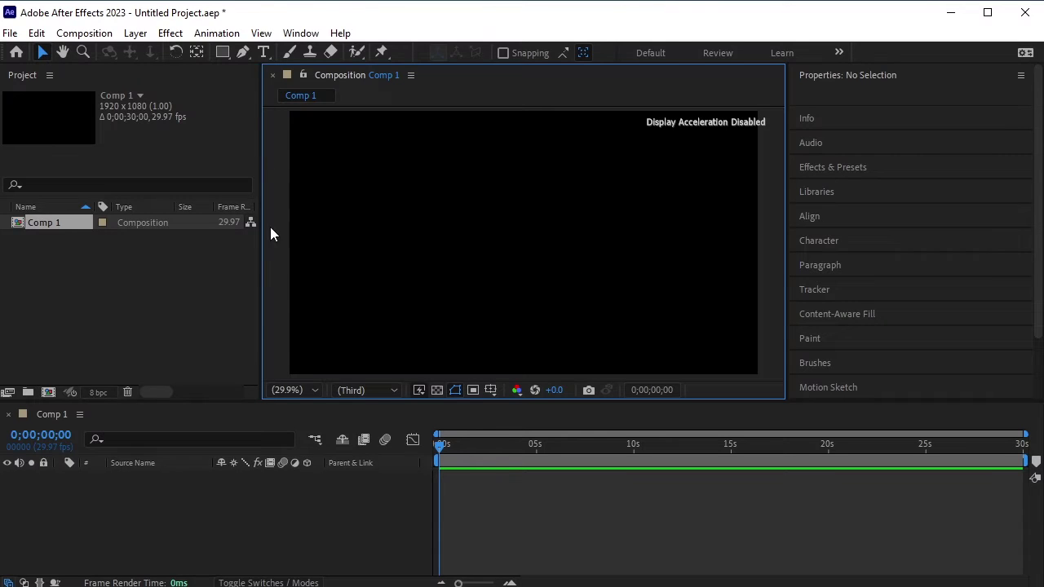
# Step: Create a CHANGE text layer (Franklin Gothic Medium, 100 px) on the composition's left side
pyautogui.click(262, 52)
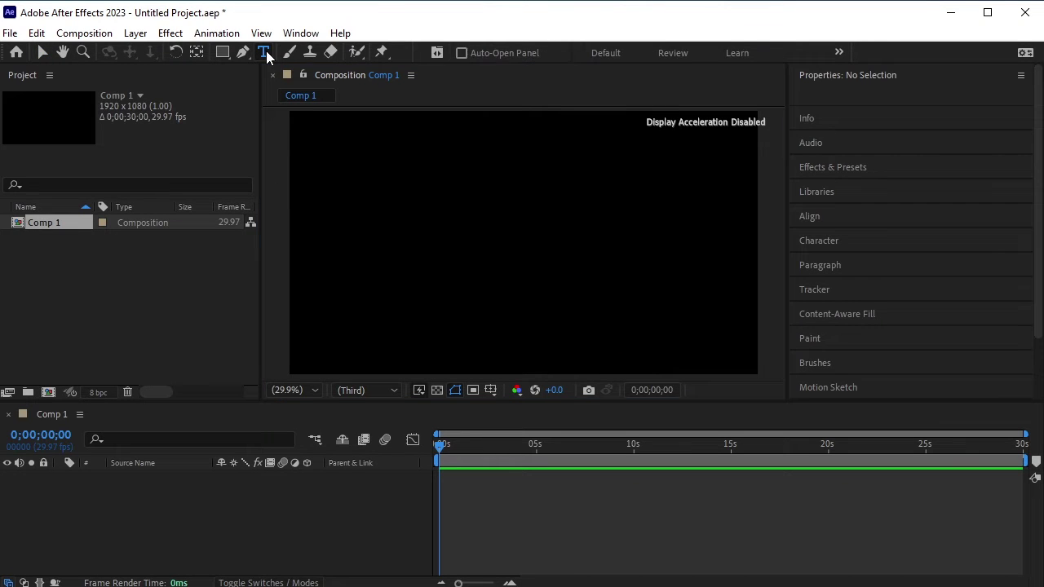
pyautogui.click(327, 226)
pyautogui.write('CHANGE')
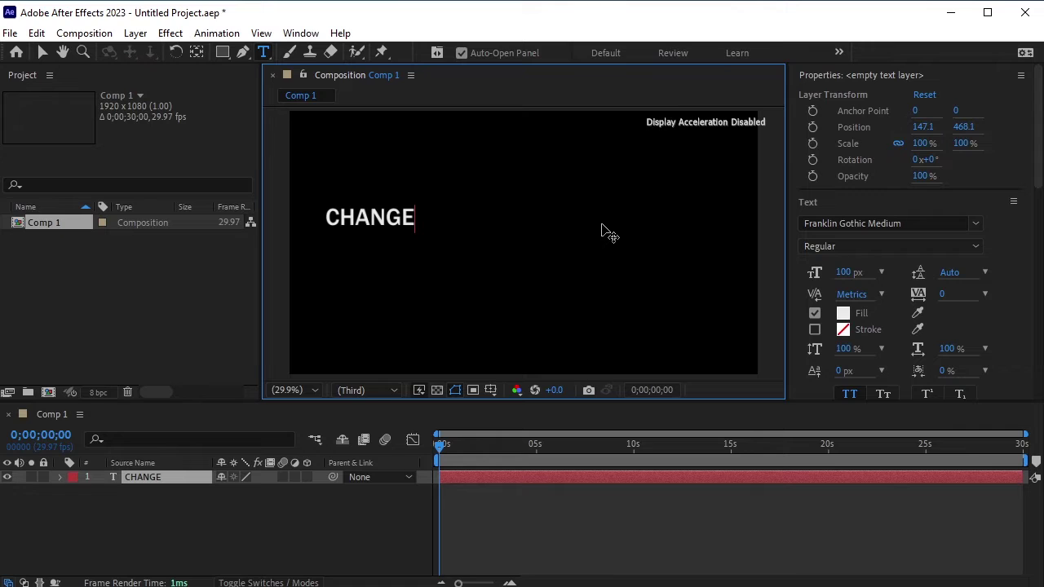
# Step: Duplicate the CHANGE text layer twice with Ctrl+D
pyautogui.click(146, 476)
pyautogui.press('capslock')
pyautogui.hotkey('ctrl', 'd')
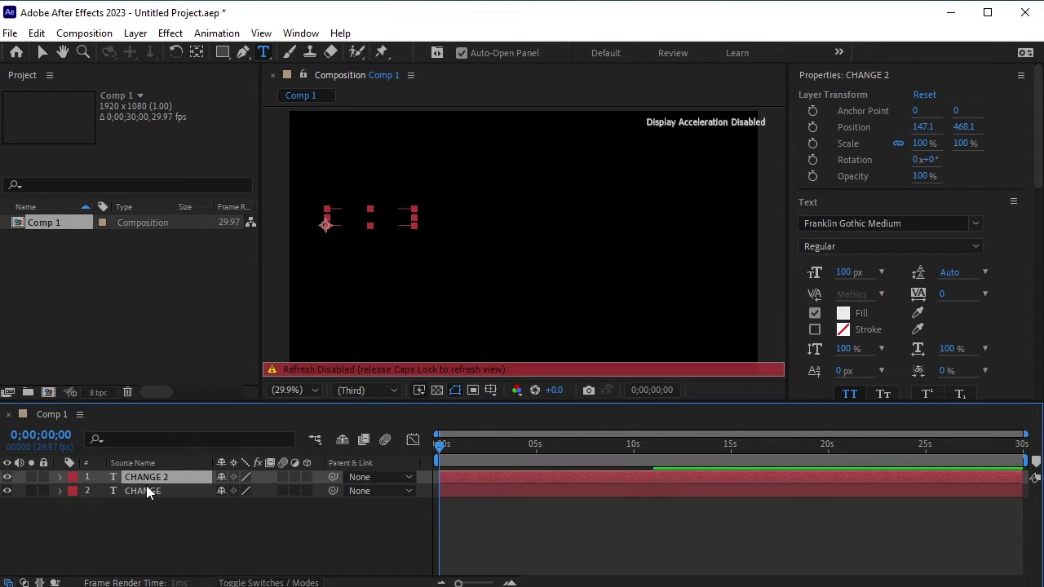
pyautogui.hotkey('ctrl', 'd')
pyautogui.press('capslock')
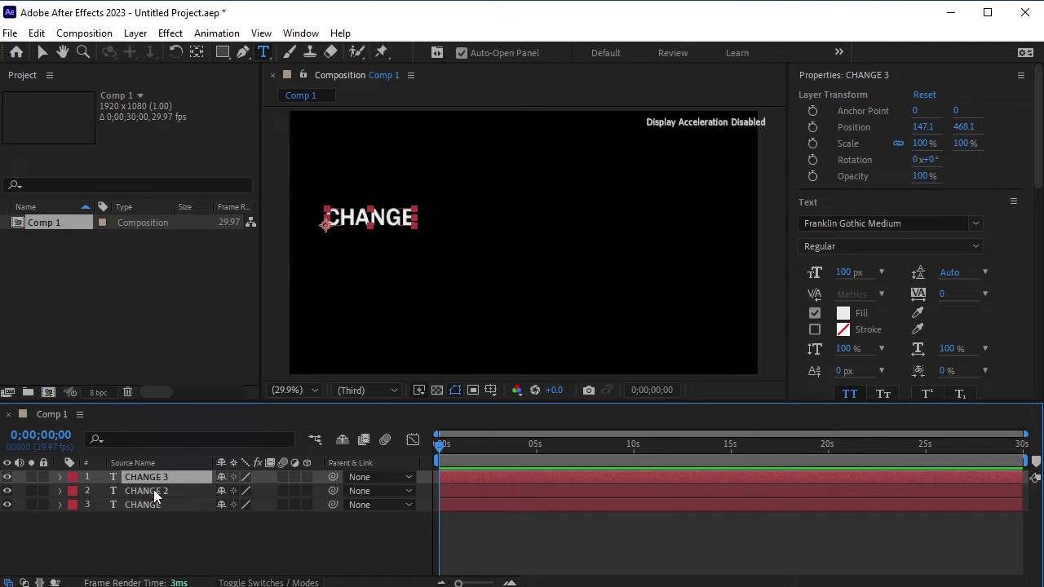
pyautogui.click(155, 492)
# Step: Move the CHANGE 2 copy right of CHANGE and retype it as YOUR
pyautogui.click(42, 53)
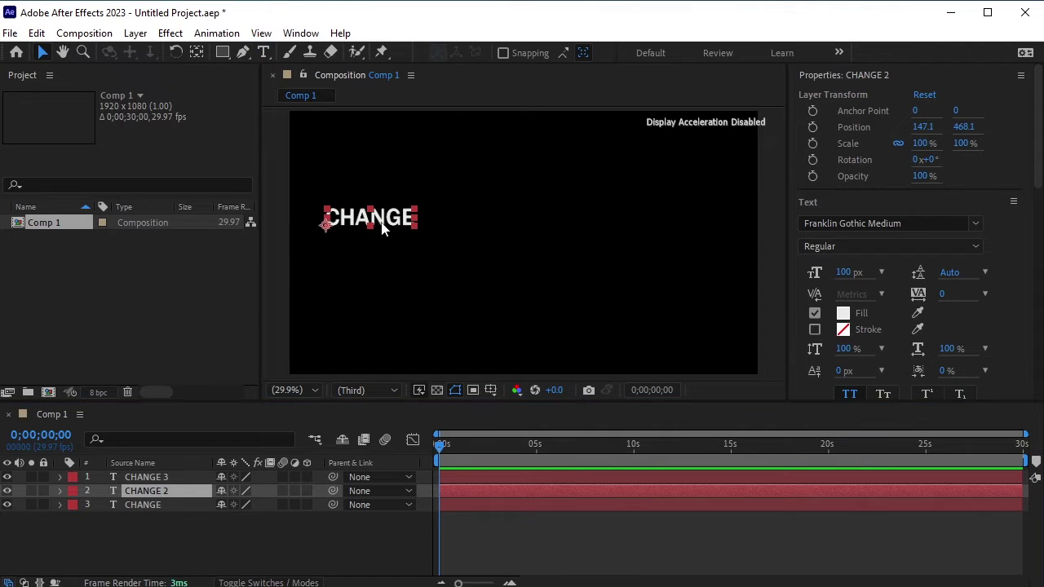
pyautogui.moveTo(381, 228); pyautogui.dragTo(483, 227)
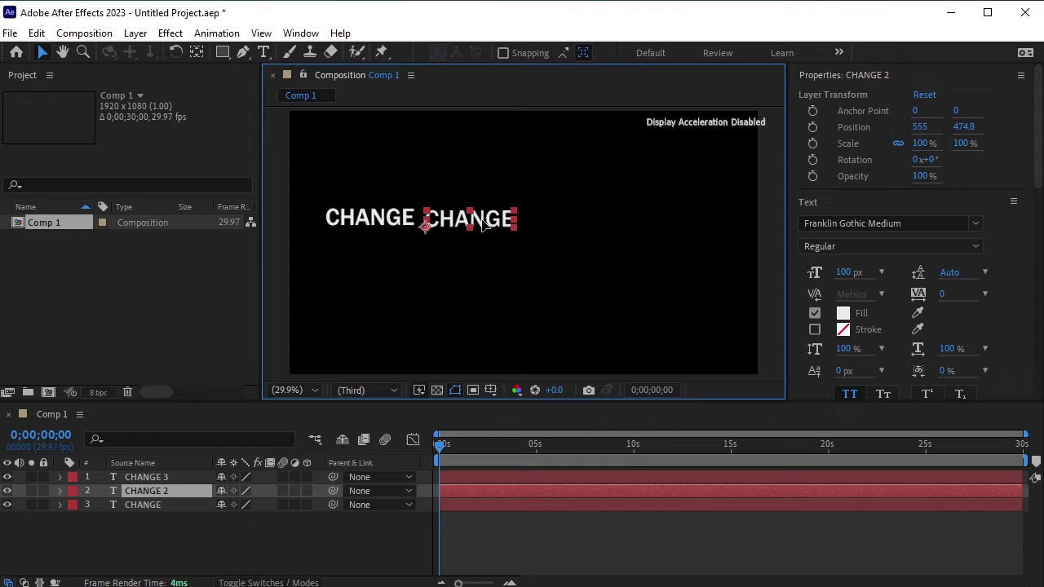
pyautogui.click(264, 51)
pyautogui.moveTo(421, 218); pyautogui.dragTo(521, 226)
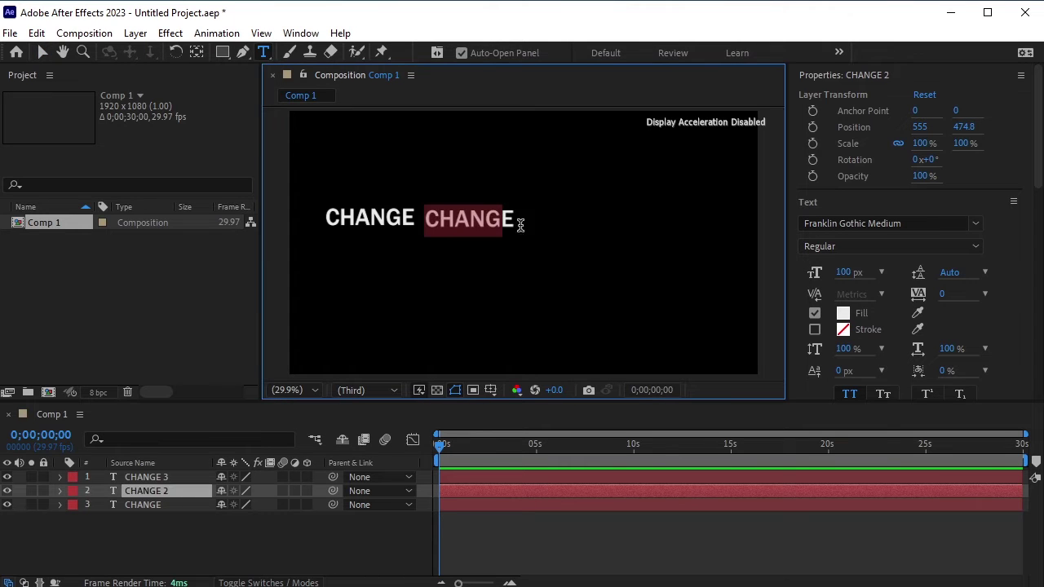
pyautogui.write('your')
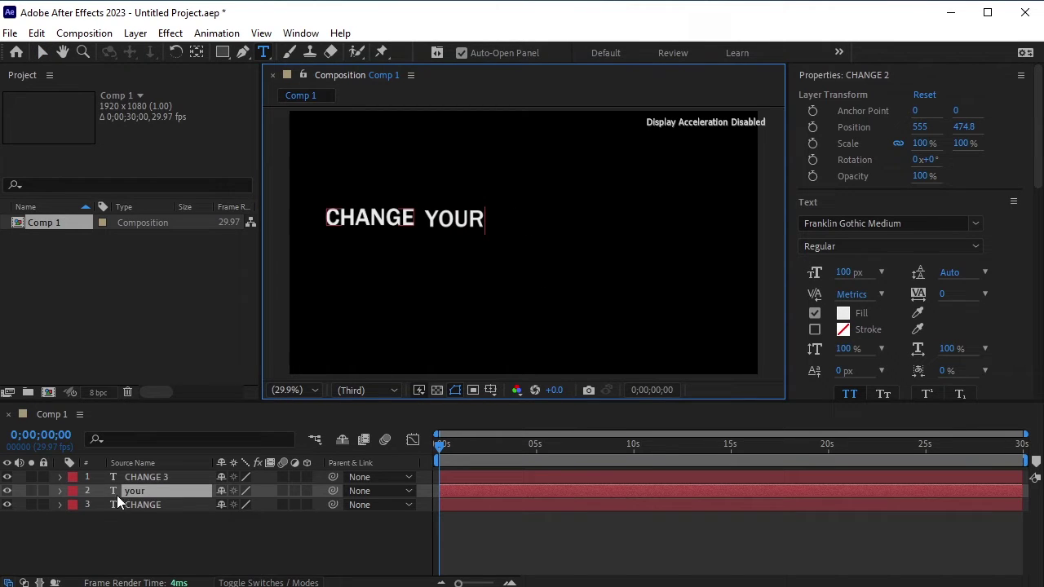
# Step: Move the third word after YOUR and retype it as PERSPECTIVE
pyautogui.click(155, 505)
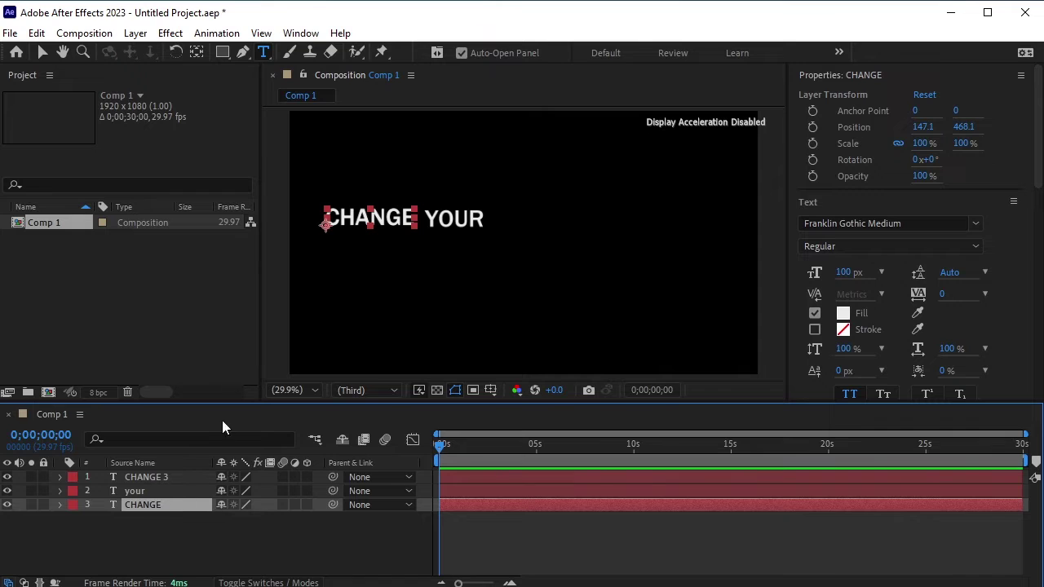
pyautogui.press('v')
pyautogui.moveTo(363, 220); pyautogui.dragTo(632, 224)
pyautogui.hotkey('ctrl', 't')
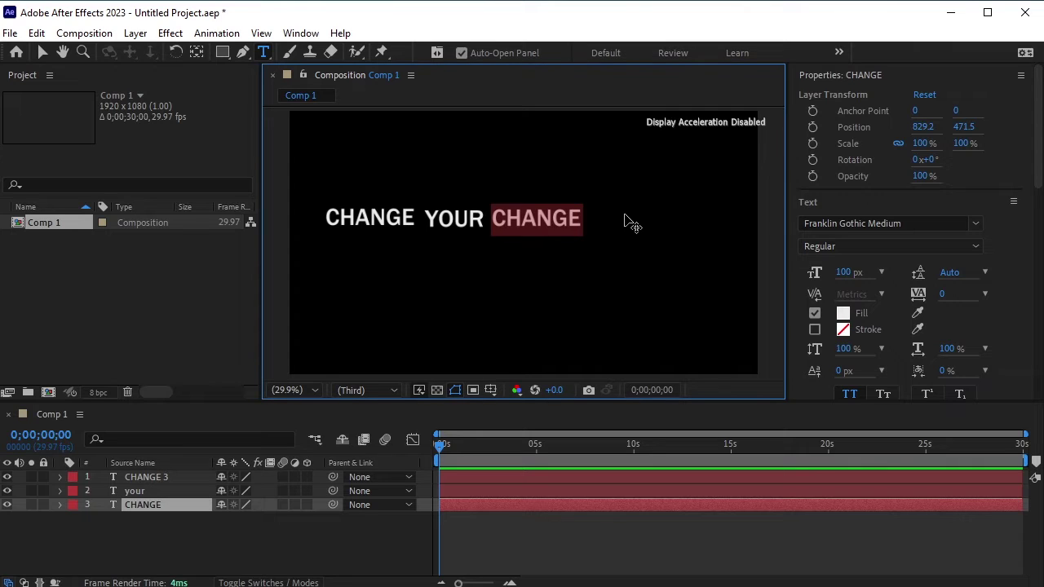
pyautogui.write('perspec')
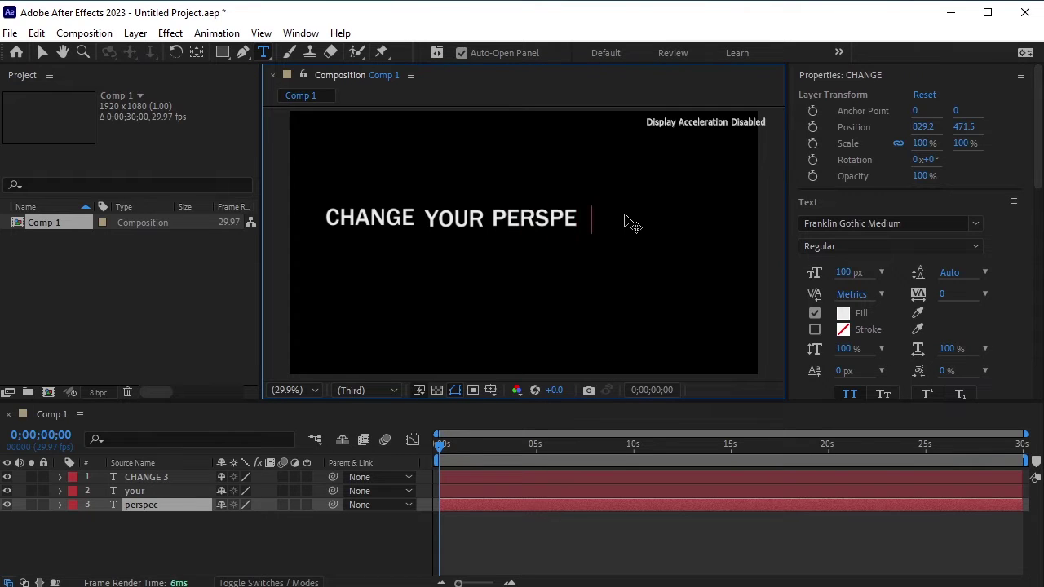
pyautogui.write('tive')
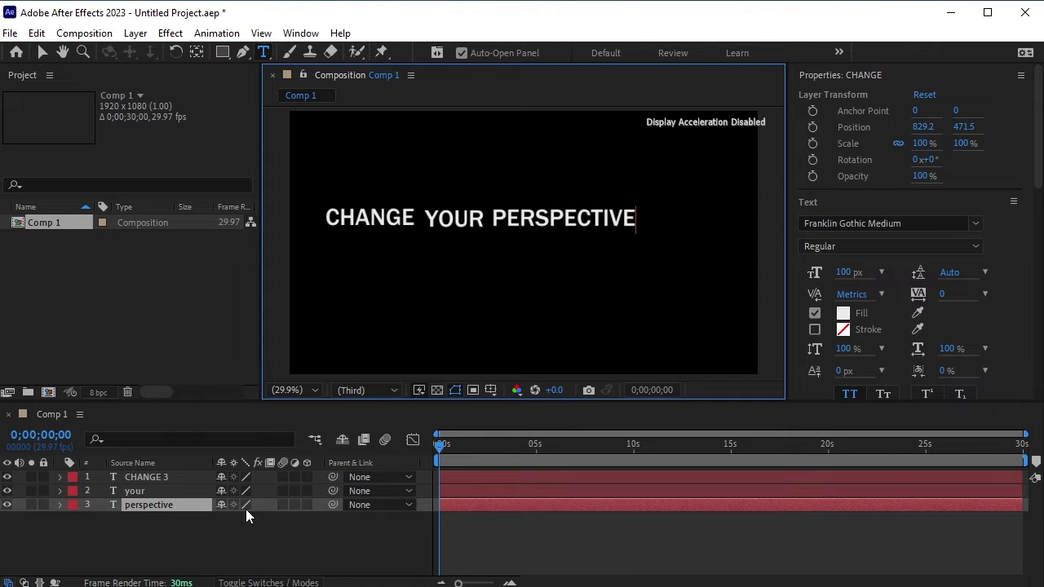
# Step: Shift-select the CHANGE, YOUR and PERSPECTIVE layers and turn on their 3D Layer switch
pyautogui.click(217, 553)
pyautogui.click(156, 477)
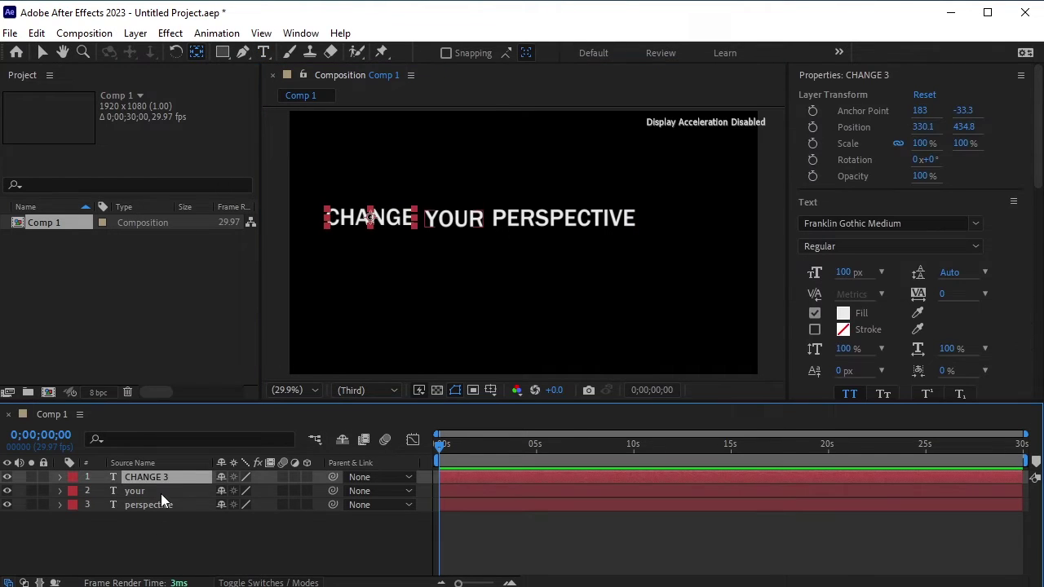
pyautogui.keyDown('shift'); pyautogui.click(174, 506); pyautogui.keyUp('shift')
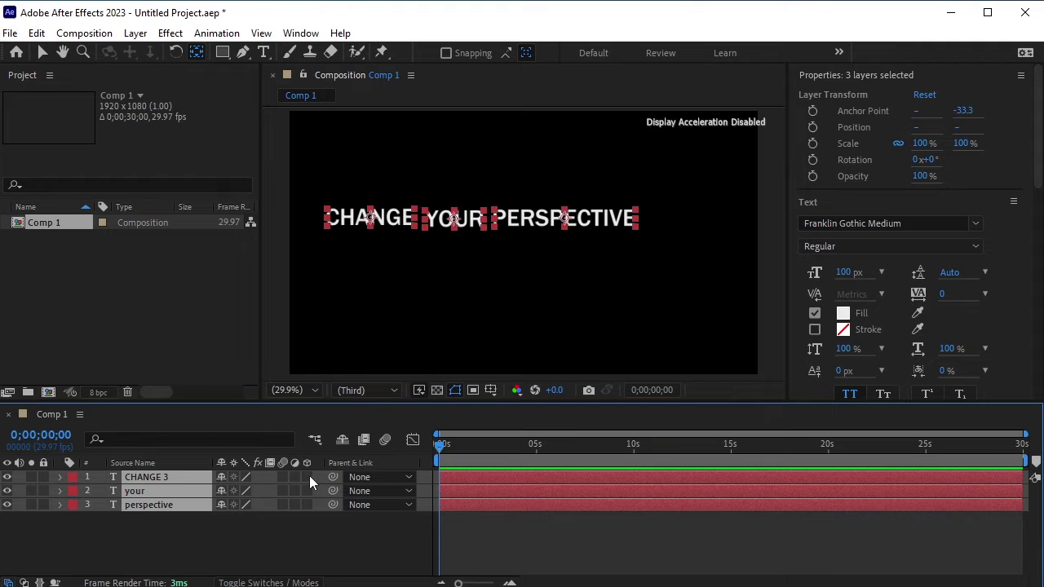
pyautogui.click(309, 477)
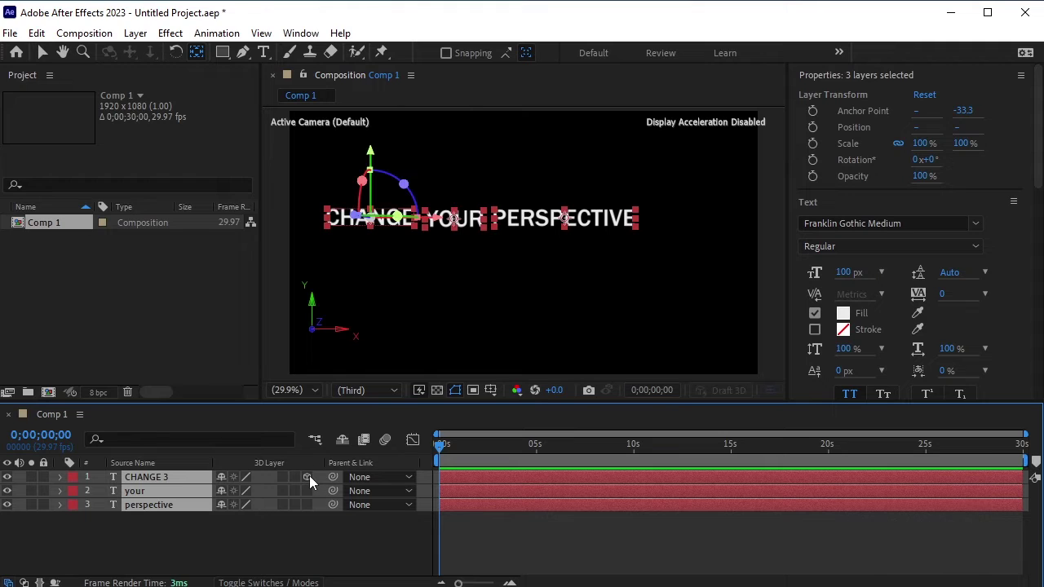
pyautogui.click(324, 541)
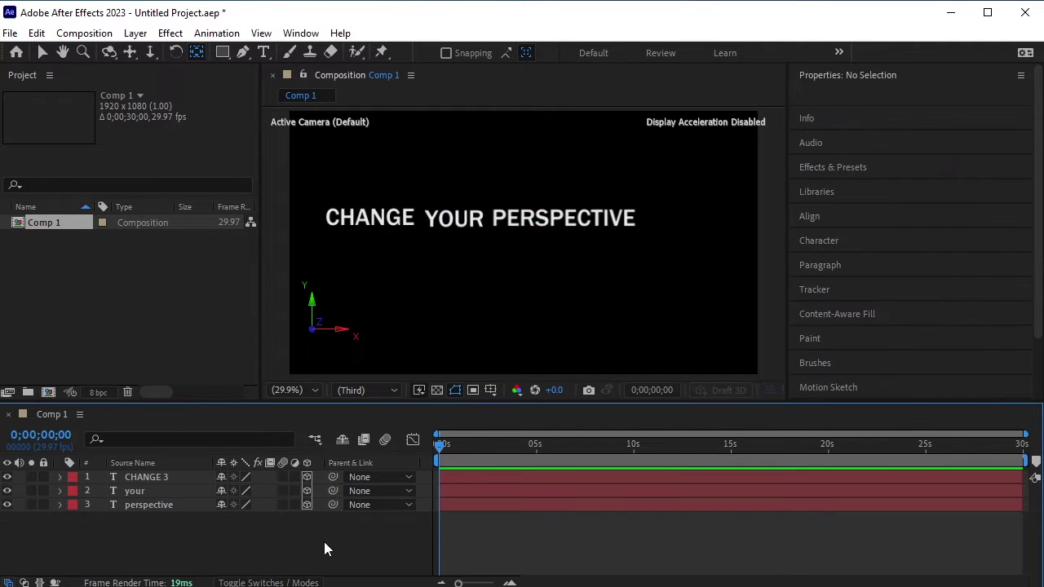
# Step: Set up a new Two-Node camera with the Custom preset and a 6 mm focal length
pyautogui.click(136, 33)
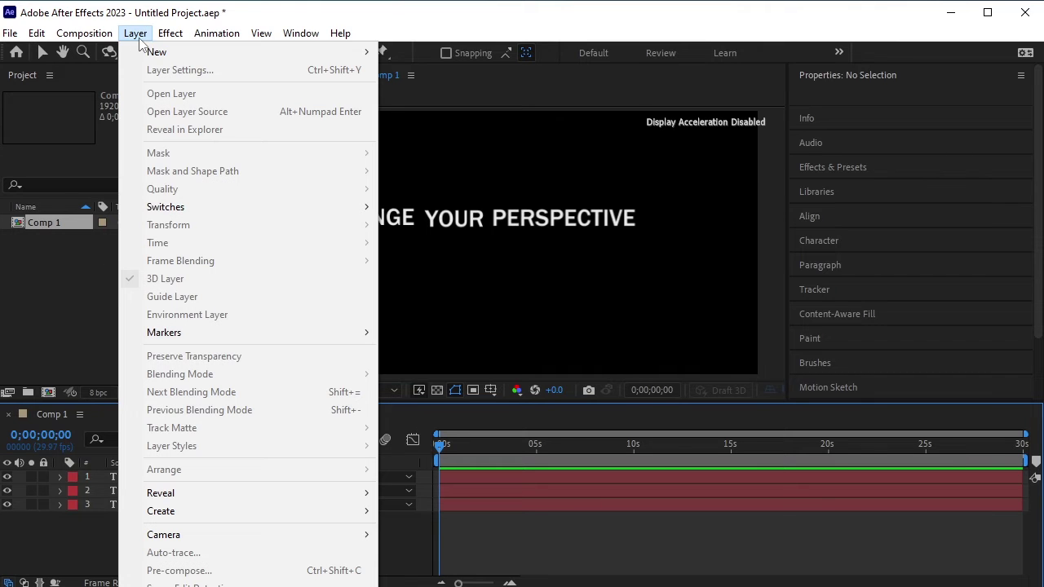
pyautogui.moveTo(152, 52)
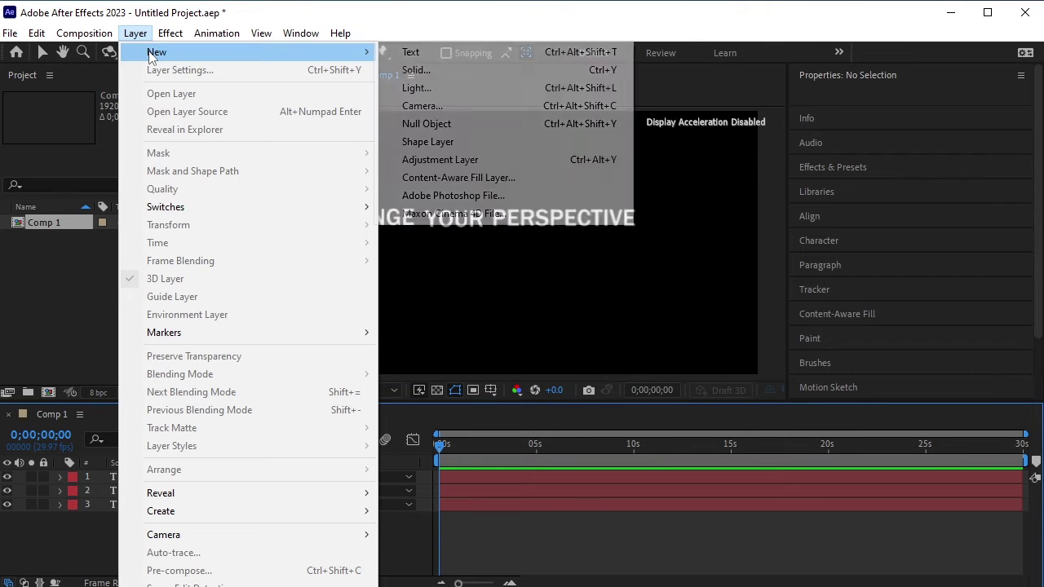
pyautogui.click(420, 106)
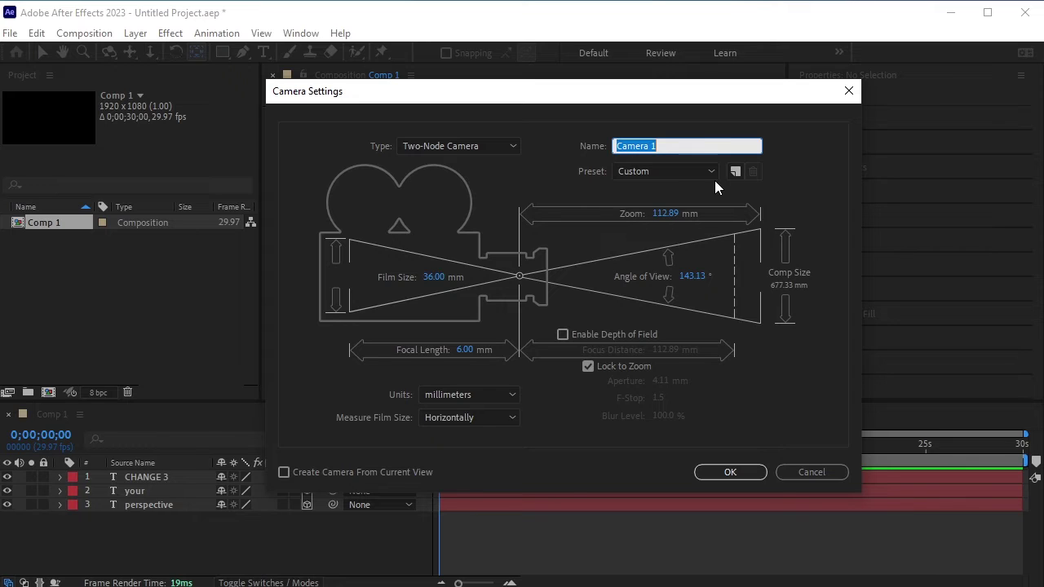
pyautogui.click(711, 172)
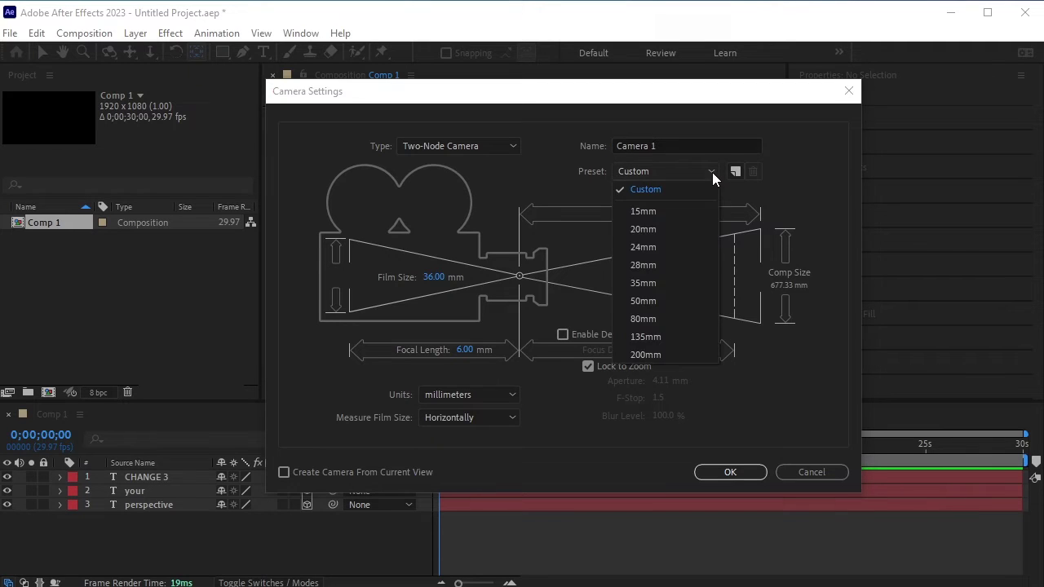
pyautogui.click(755, 285)
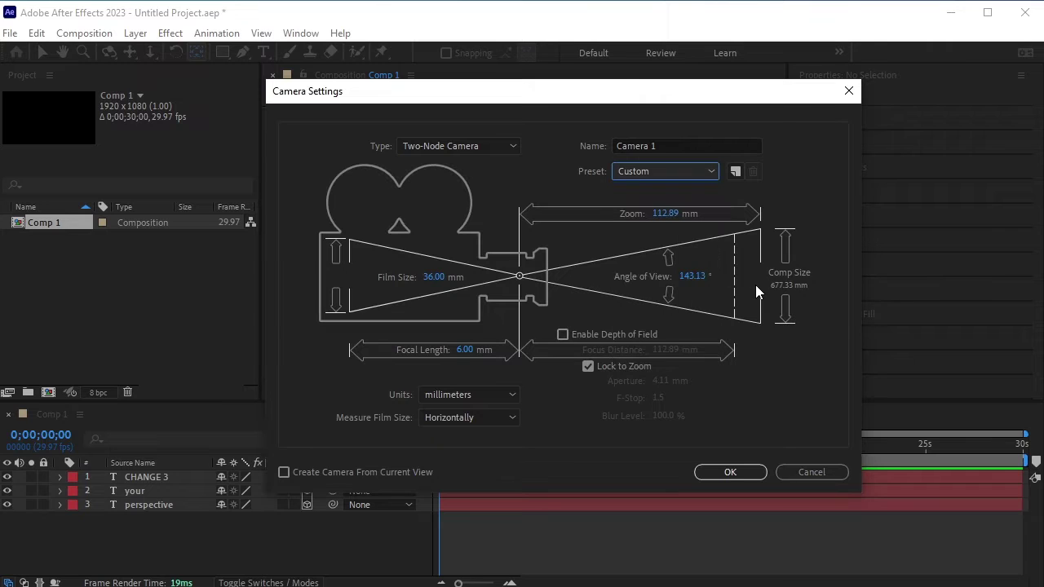
pyautogui.click(464, 350)
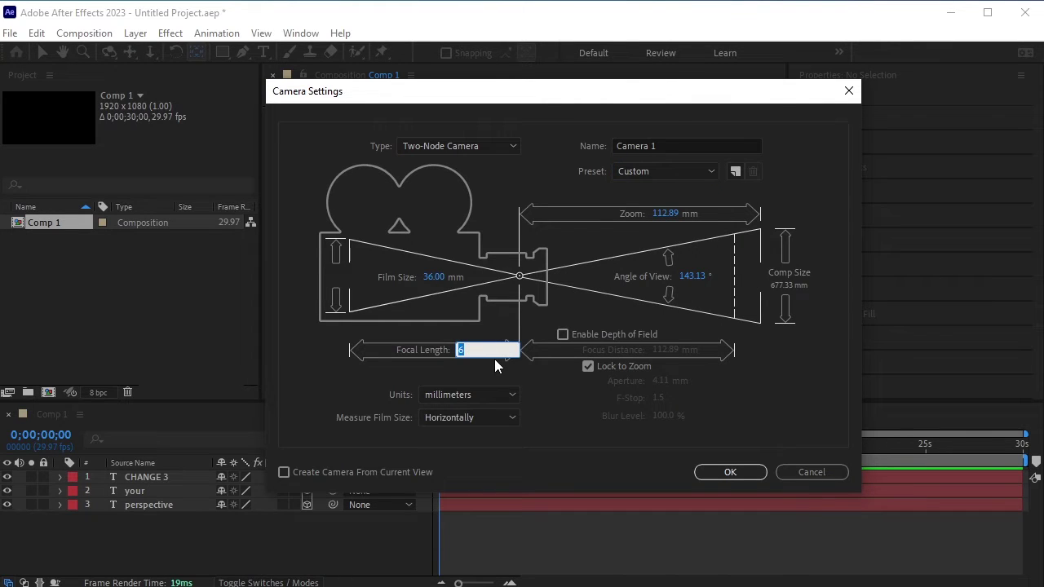
pyautogui.click(499, 364)
# Step: Create Camera 1, then set a Y Rotation keyframe on the your layer at 0 s
pyautogui.click(740, 473)
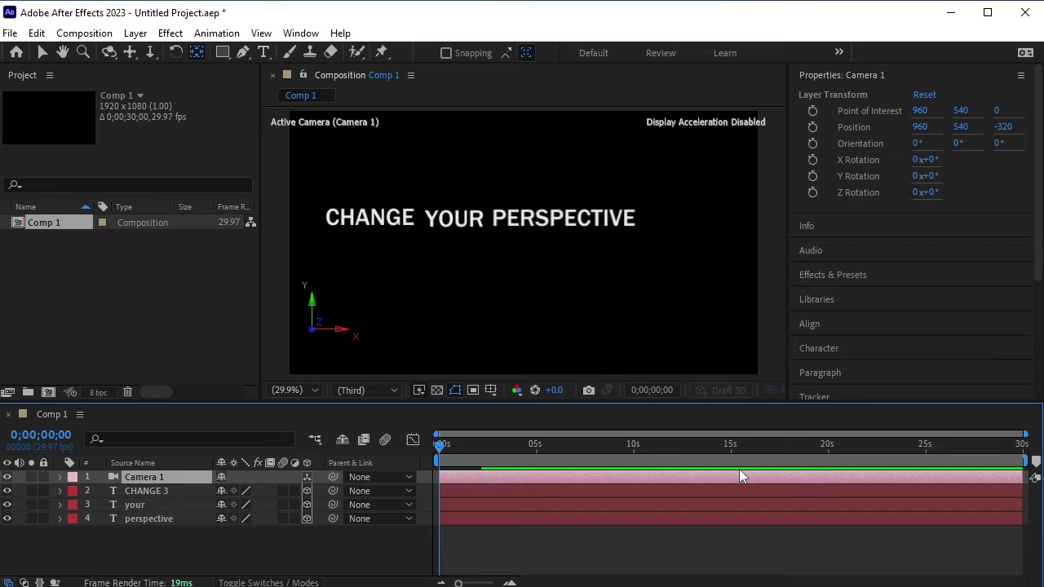
pyautogui.click(164, 531)
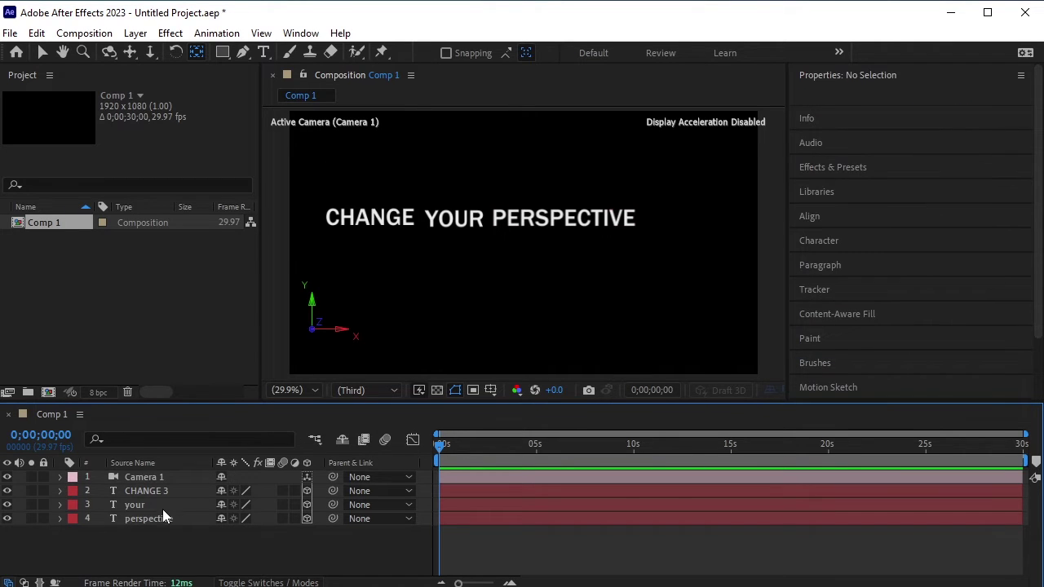
pyautogui.click(165, 504)
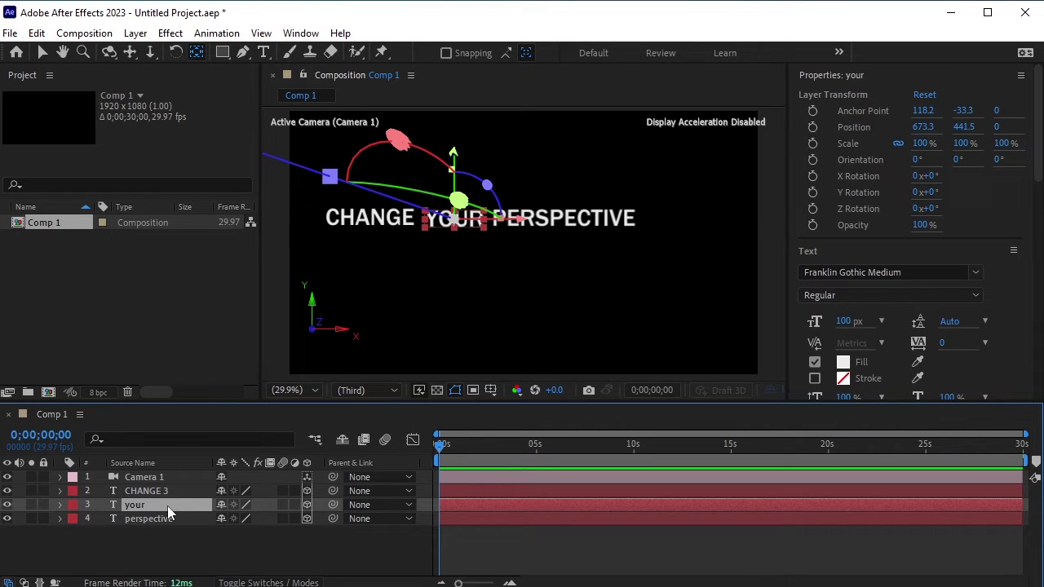
pyautogui.press('r')
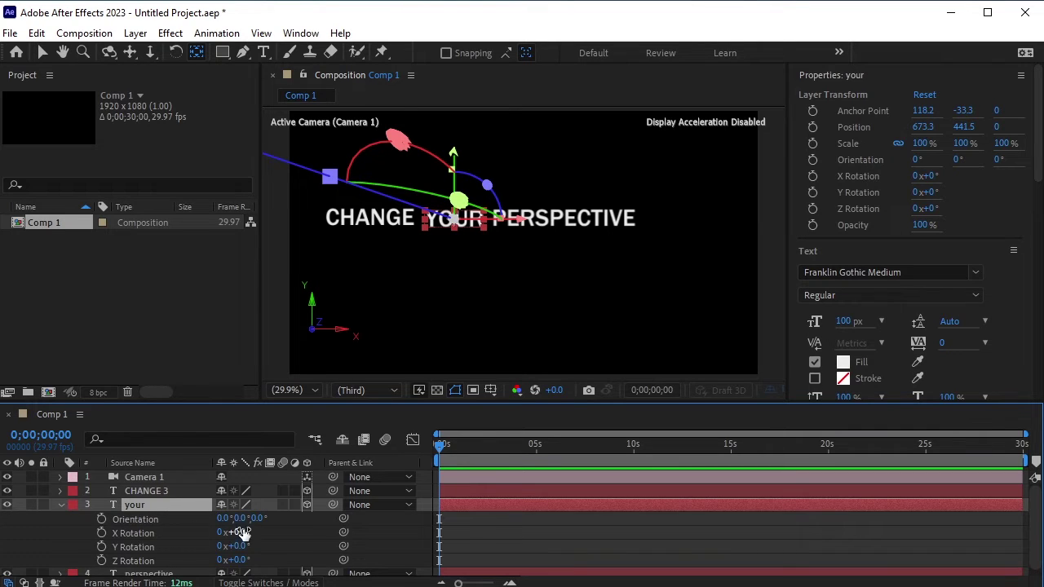
pyautogui.click(242, 547)
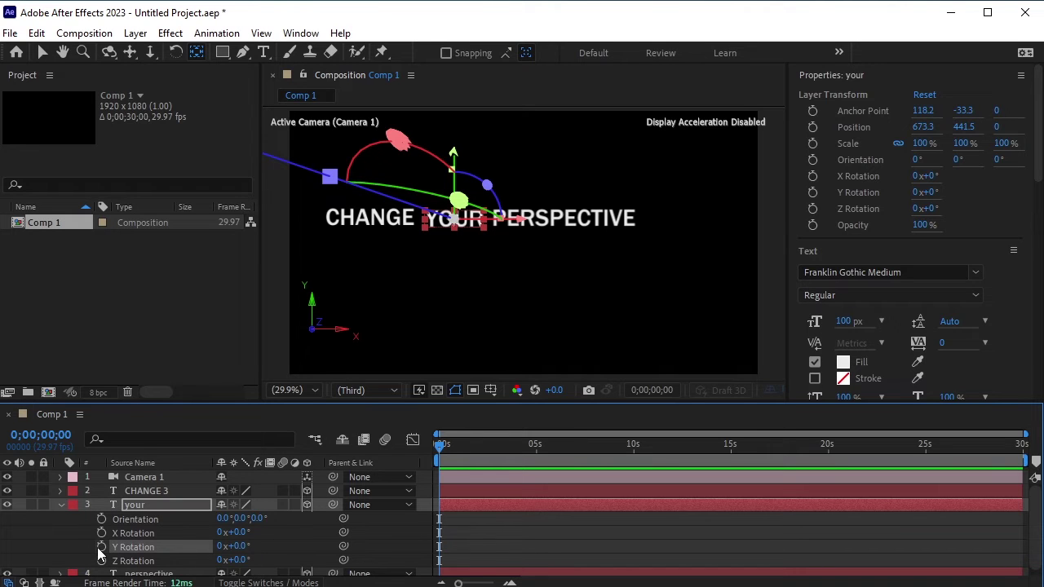
pyautogui.click(101, 546)
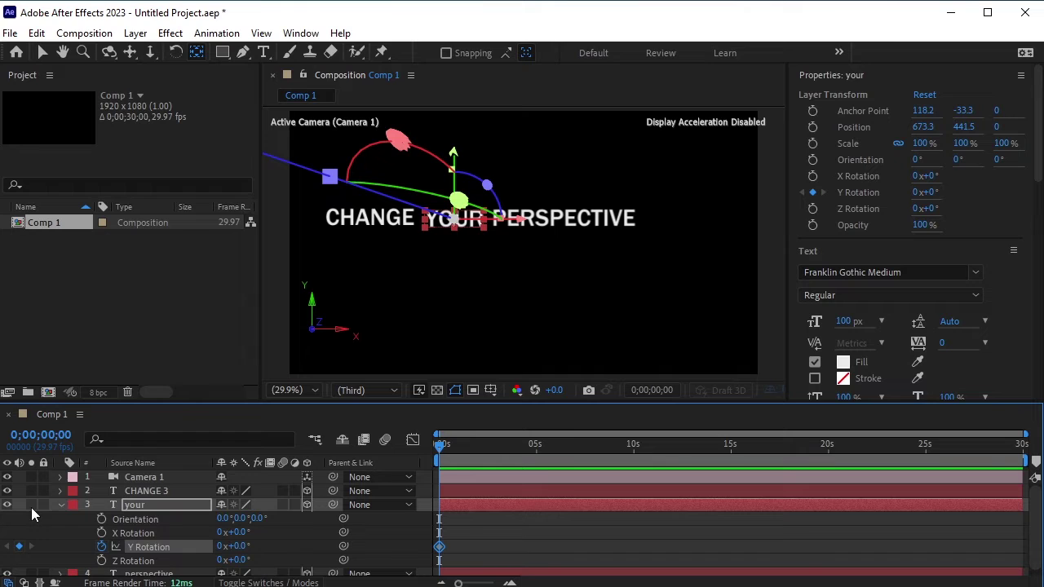
# Step: Hide the CHANGE 3 and perspective layers
pyautogui.click(158, 490)
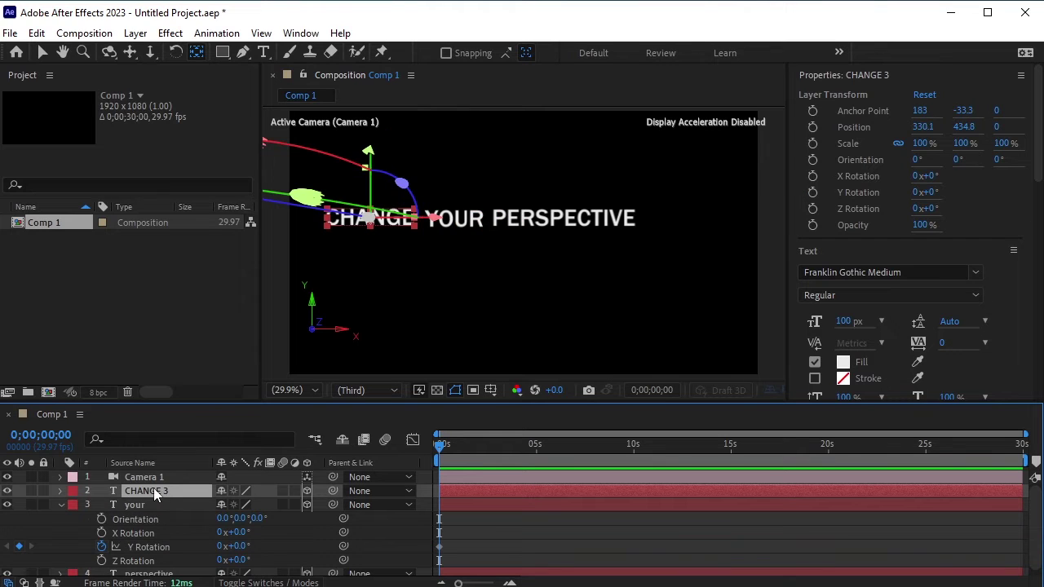
pyautogui.click(8, 490)
pyautogui.scroll(-1, 102, 530)
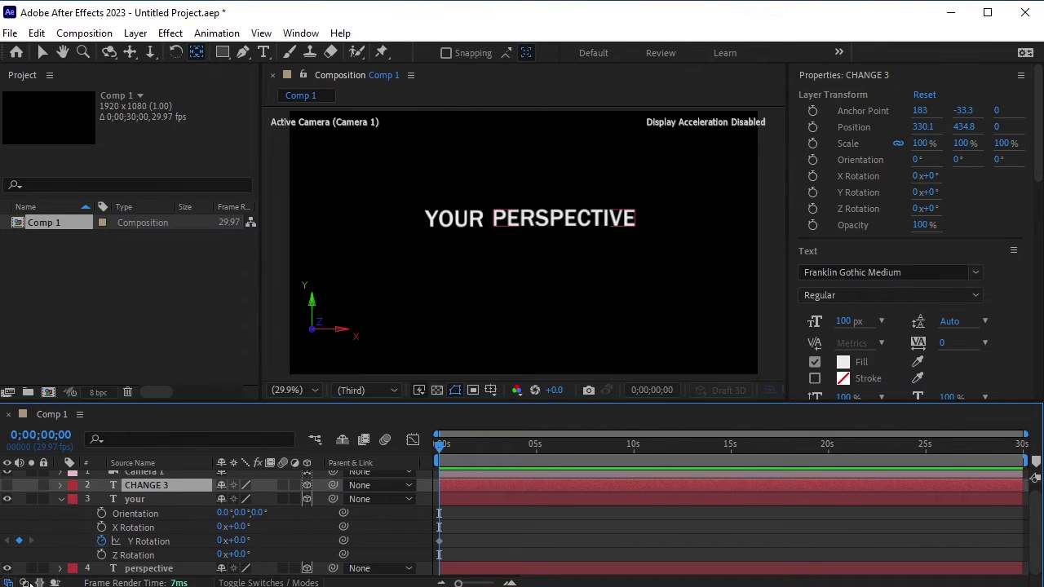
pyautogui.click(8, 569)
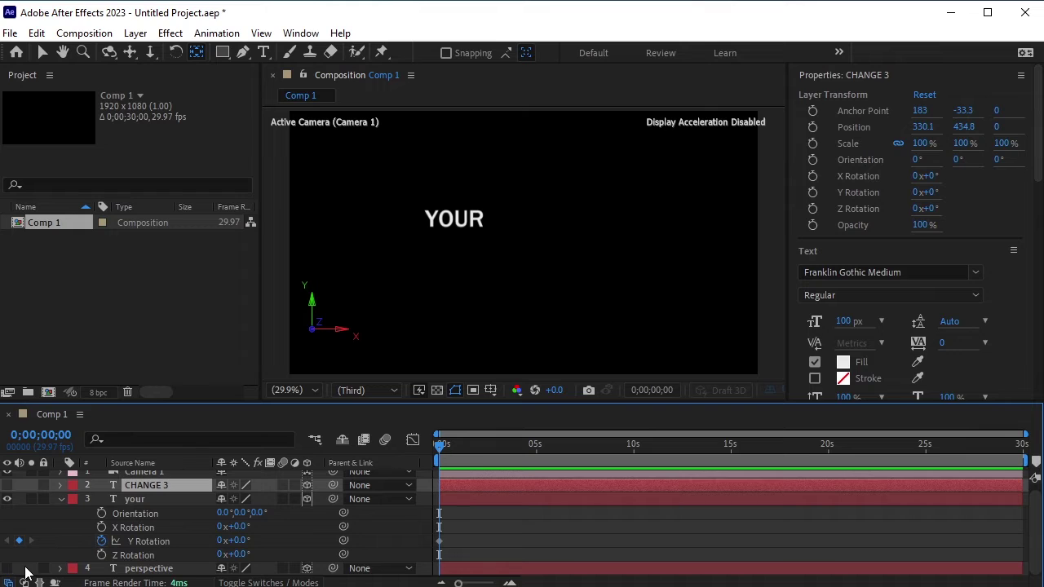
# Step: At 1 s, shift YOUR's anchor point right and keyframe a negative Y Rotation
pyautogui.click(150, 499)
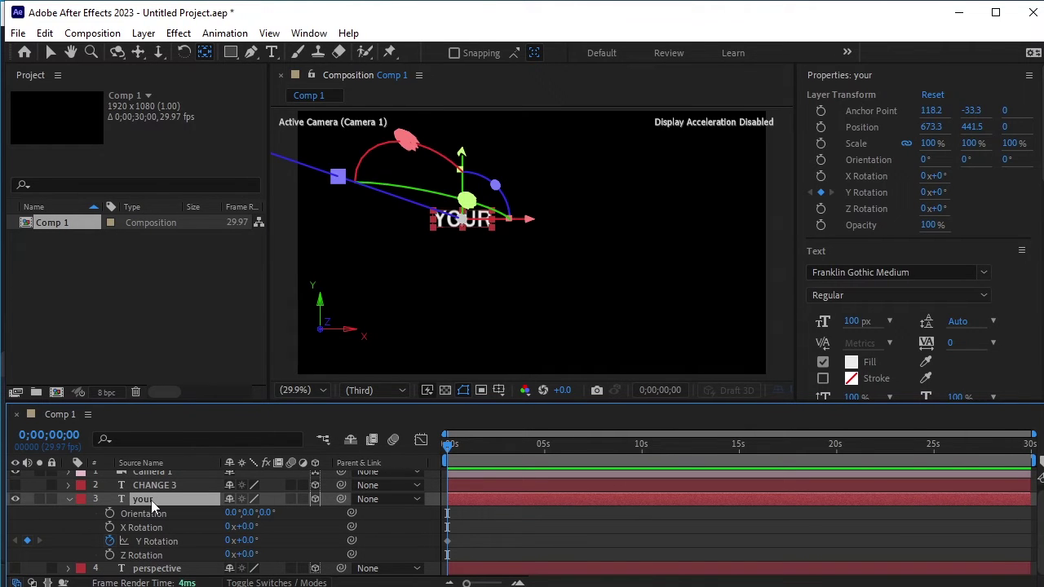
pyautogui.press('/')
pyautogui.click(447, 541)
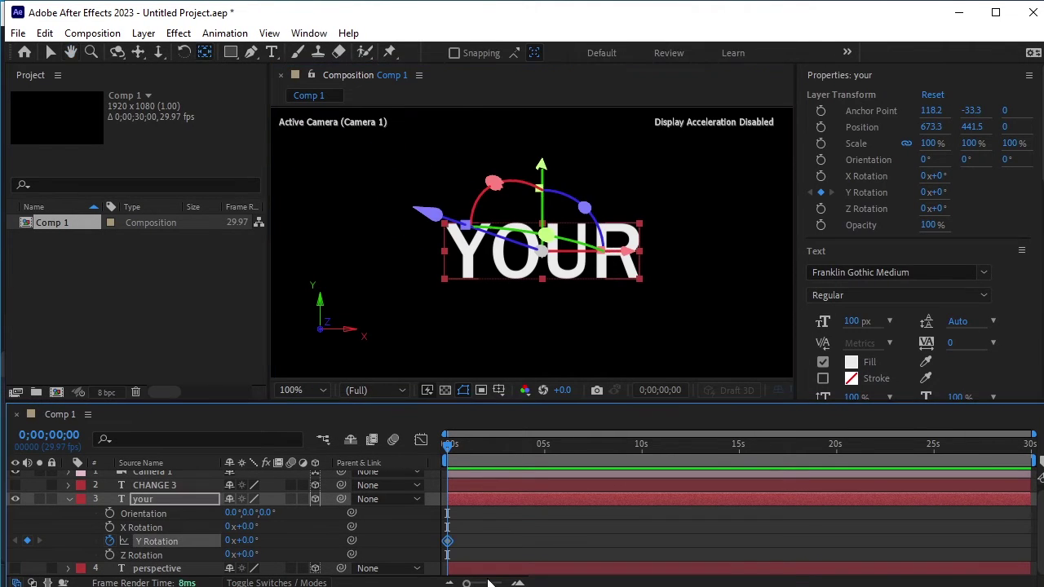
pyautogui.moveTo(466, 583); pyautogui.dragTo(492, 584)
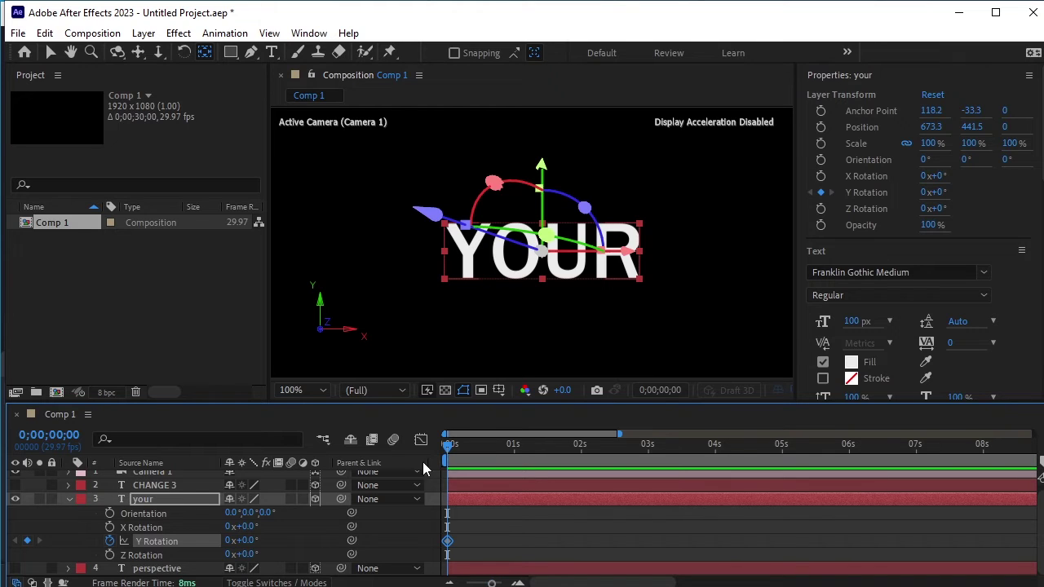
pyautogui.moveTo(448, 446); pyautogui.dragTo(513, 501)
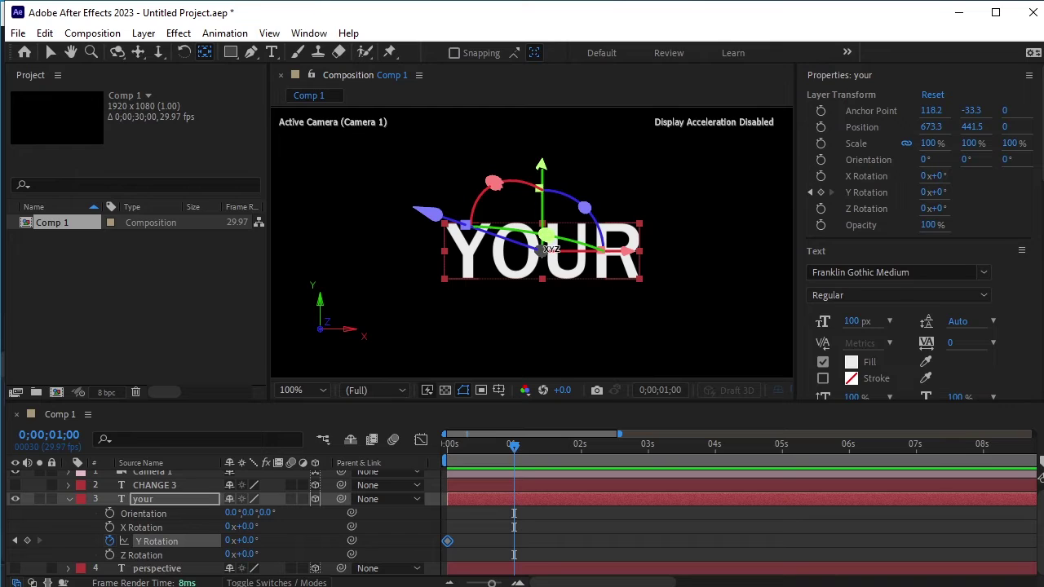
pyautogui.moveTo(564, 257); pyautogui.dragTo(632, 257)
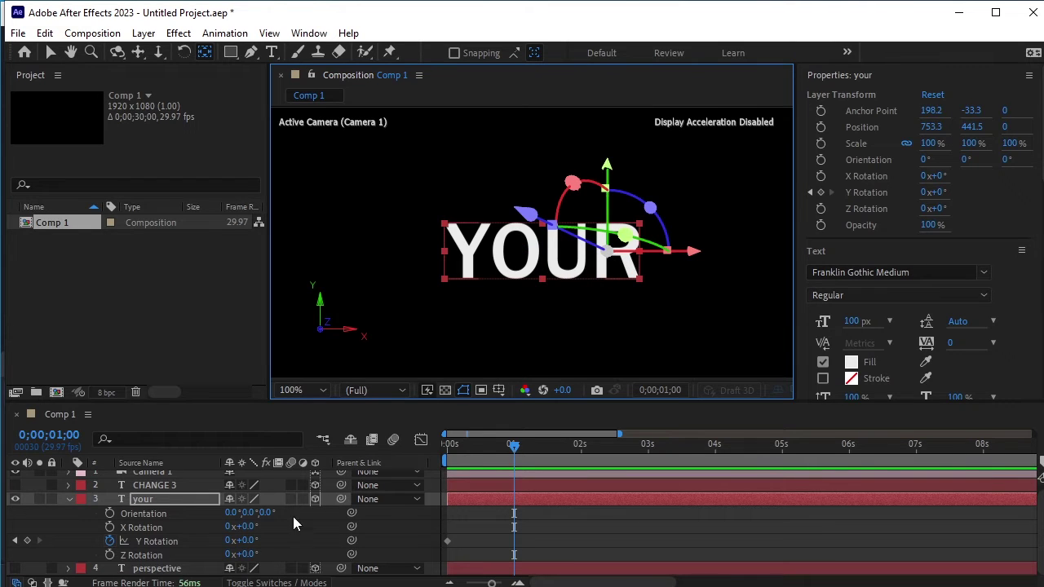
pyautogui.moveTo(253, 540); pyautogui.dragTo(224, 545)
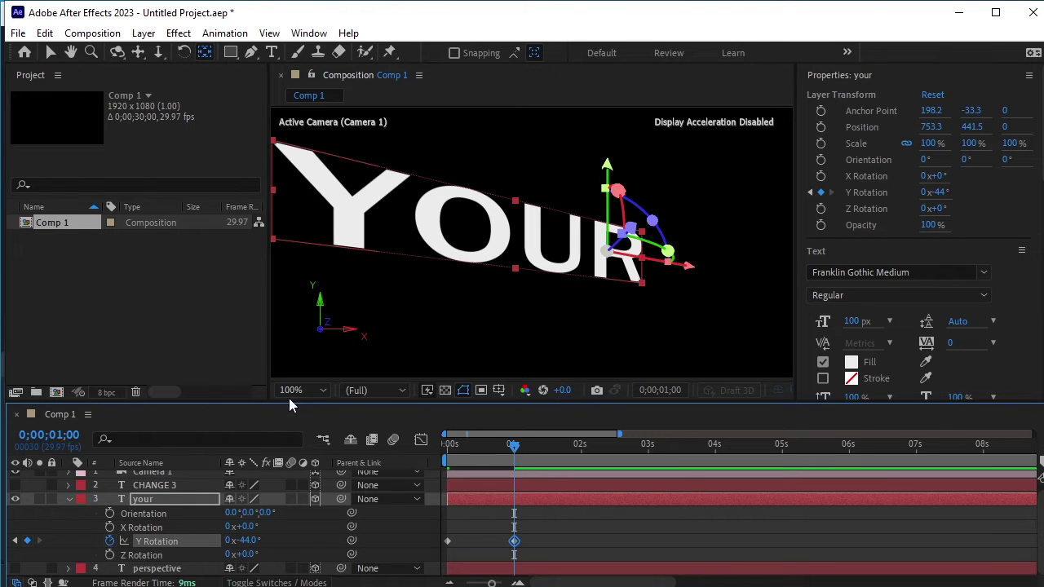
# Step: Fit the view and change YOUR's 1-second Y Rotation keyframe to -53°
pyautogui.click(319, 393)
pyautogui.click(318, 408)
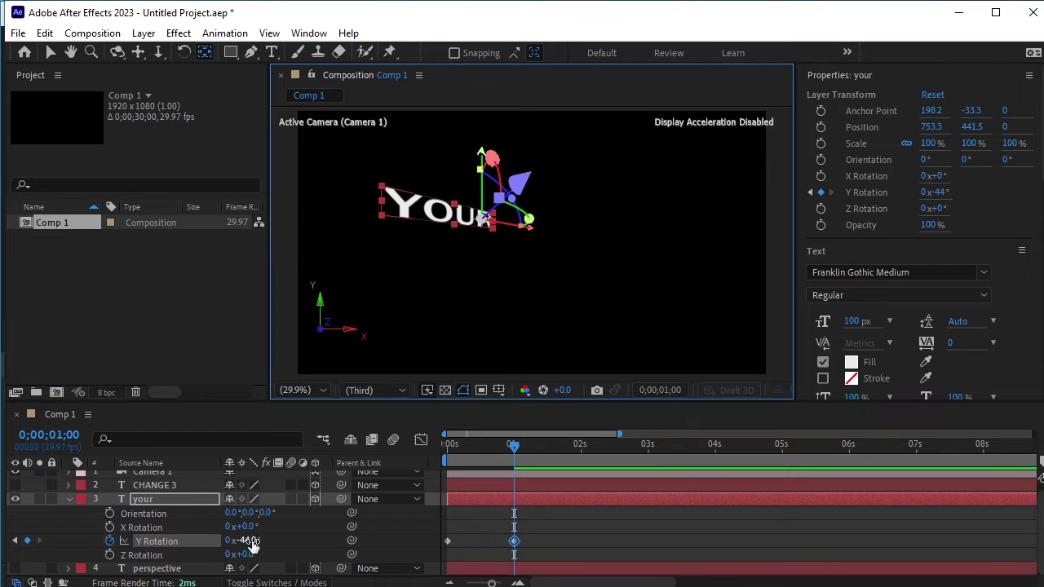
pyautogui.moveTo(249, 545); pyautogui.dragTo(234, 545)
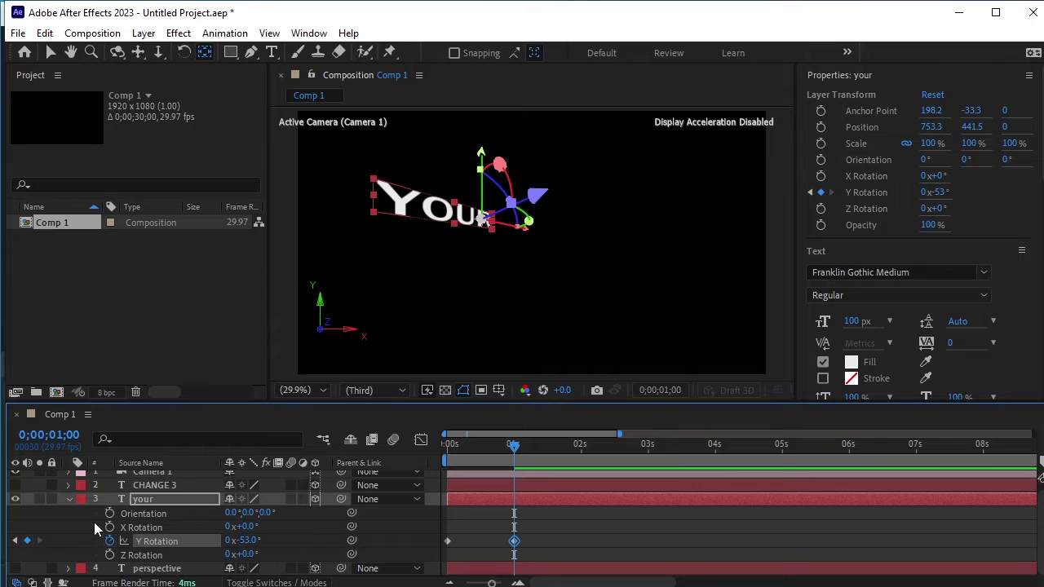
# Step: Move YOUR's Position to 939.3, 480.5
pyautogui.scroll(1, 149, 490)
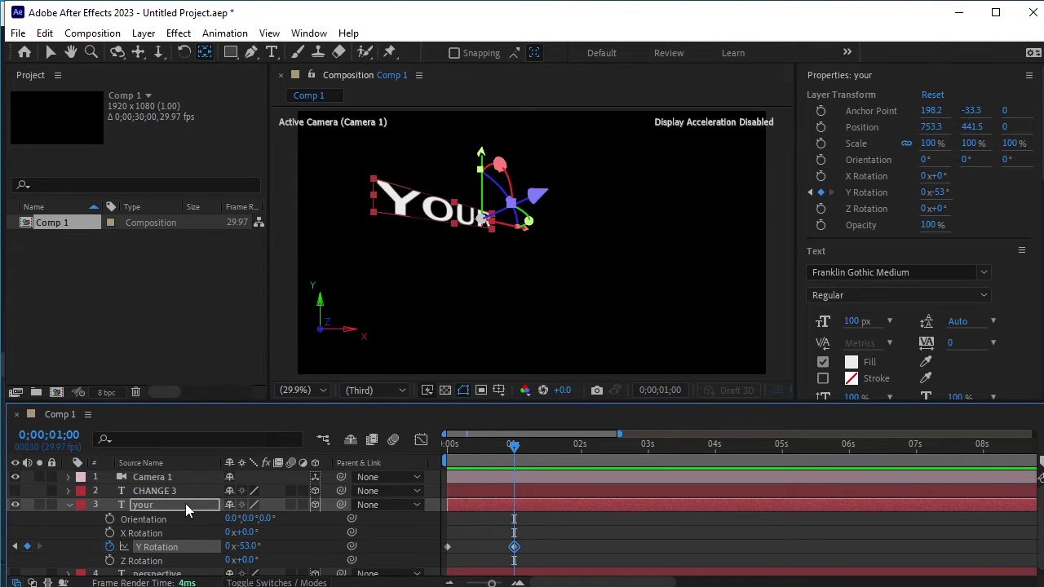
pyautogui.hotkey('shift', 'p')
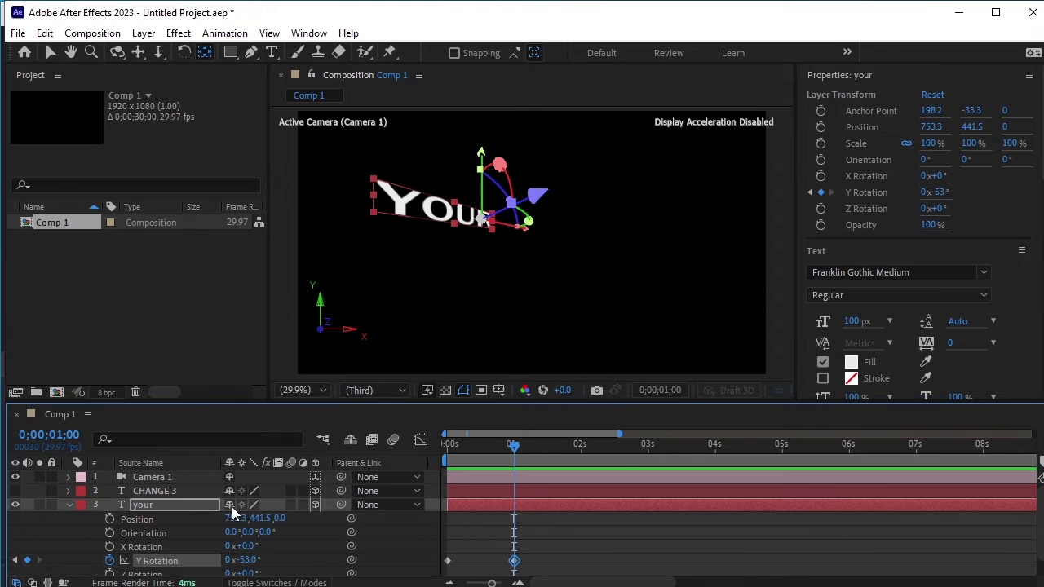
pyautogui.moveTo(232, 521); pyautogui.dragTo(384, 521)
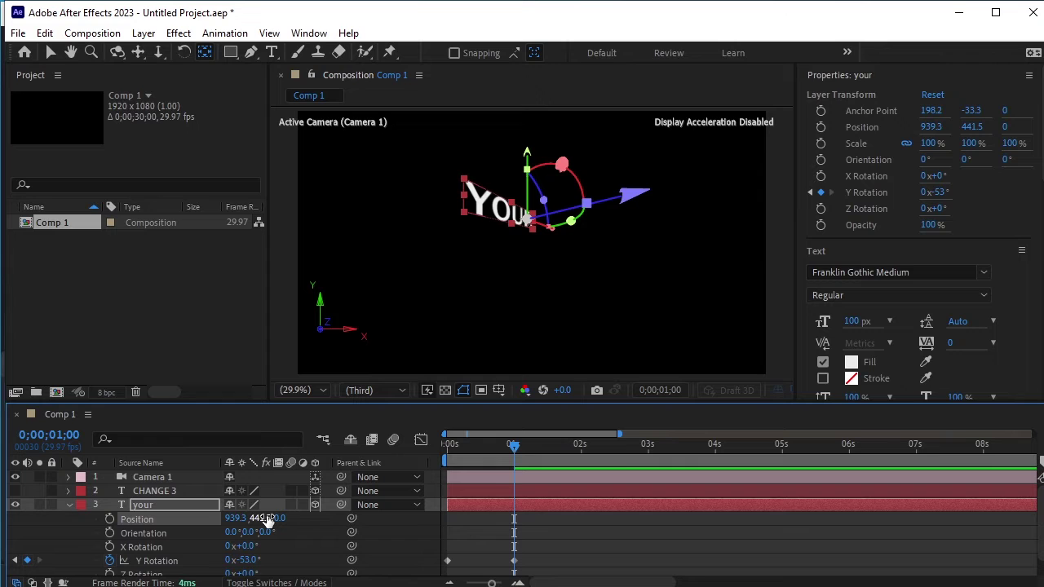
pyautogui.moveTo(259, 519); pyautogui.dragTo(314, 501)
# Step: Show CHANGE 3 again and set its Position to 477.1, 434.8 beside YOUR
pyautogui.click(155, 491)
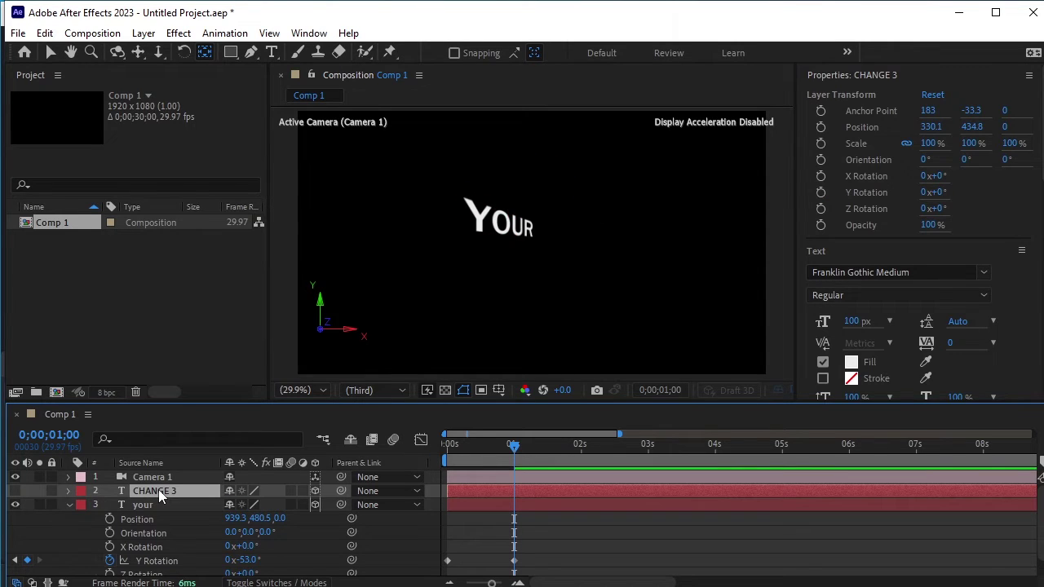
pyautogui.click(15, 491)
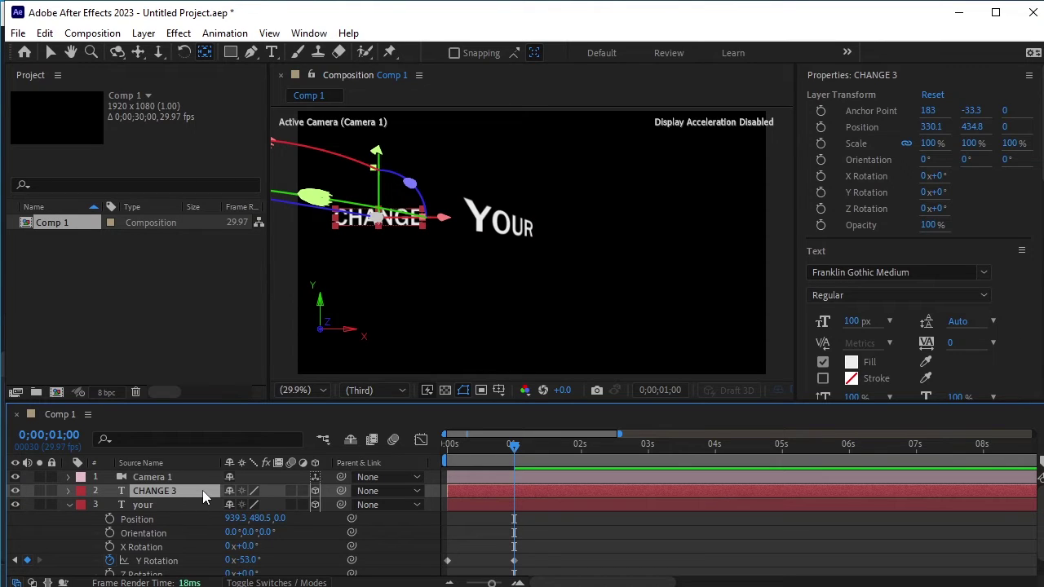
pyautogui.press('p')
pyautogui.moveTo(236, 505); pyautogui.dragTo(359, 519)
pyautogui.scroll(-1, 150, 530)
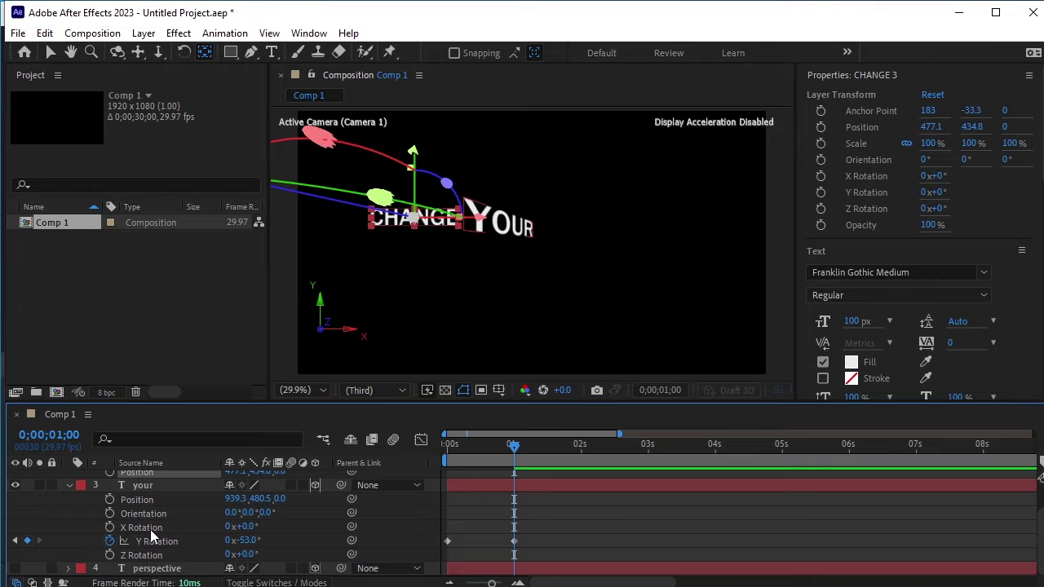
pyautogui.click(157, 573)
# Step: Show the perspective layer and set its 1-second Position keyframe to 1290, 477.1
pyautogui.click(15, 569)
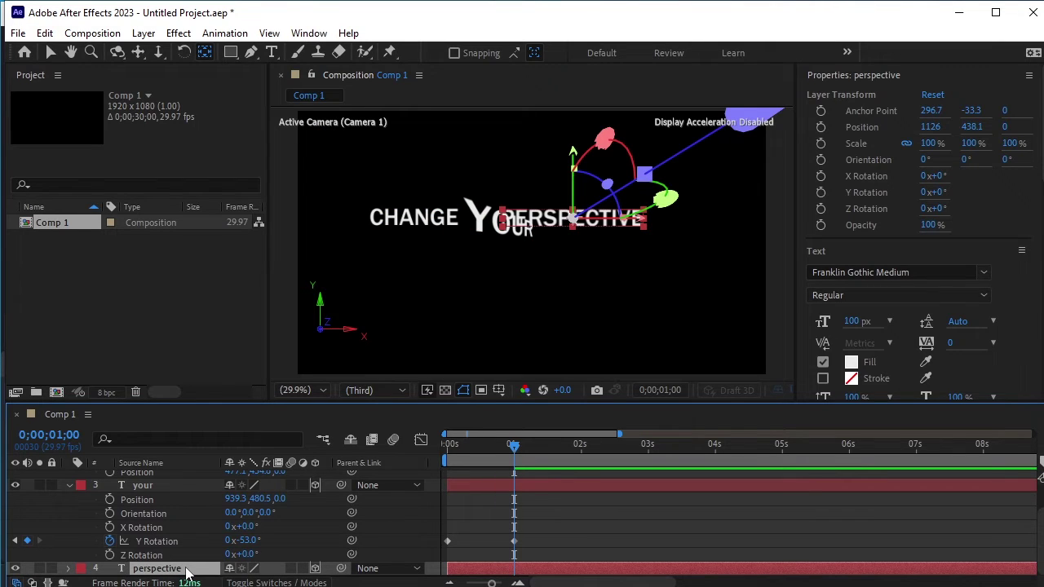
pyautogui.press('p')
pyautogui.moveTo(235, 568); pyautogui.dragTo(359, 573)
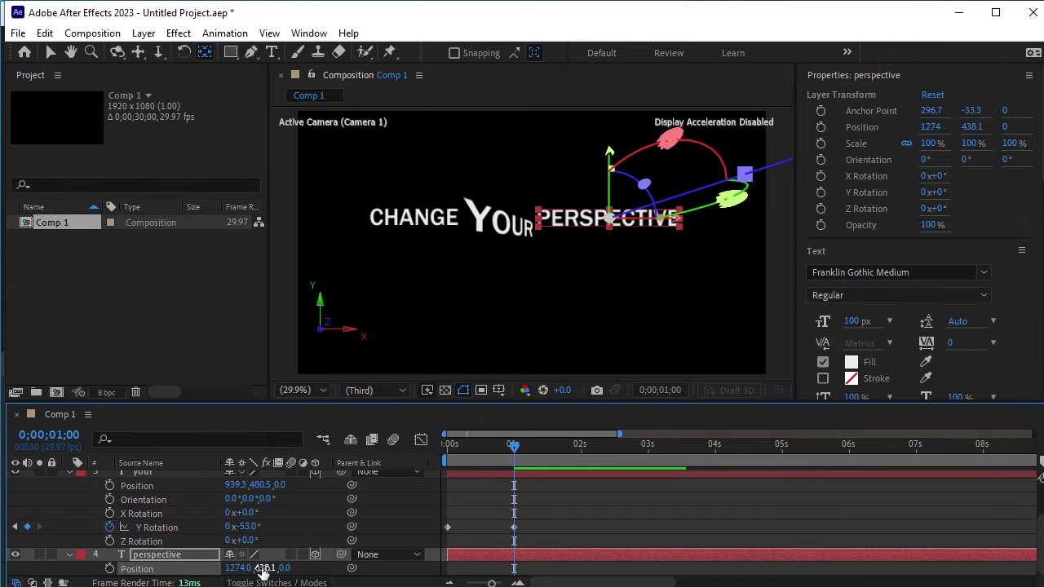
pyautogui.moveTo(266, 568); pyautogui.dragTo(310, 547)
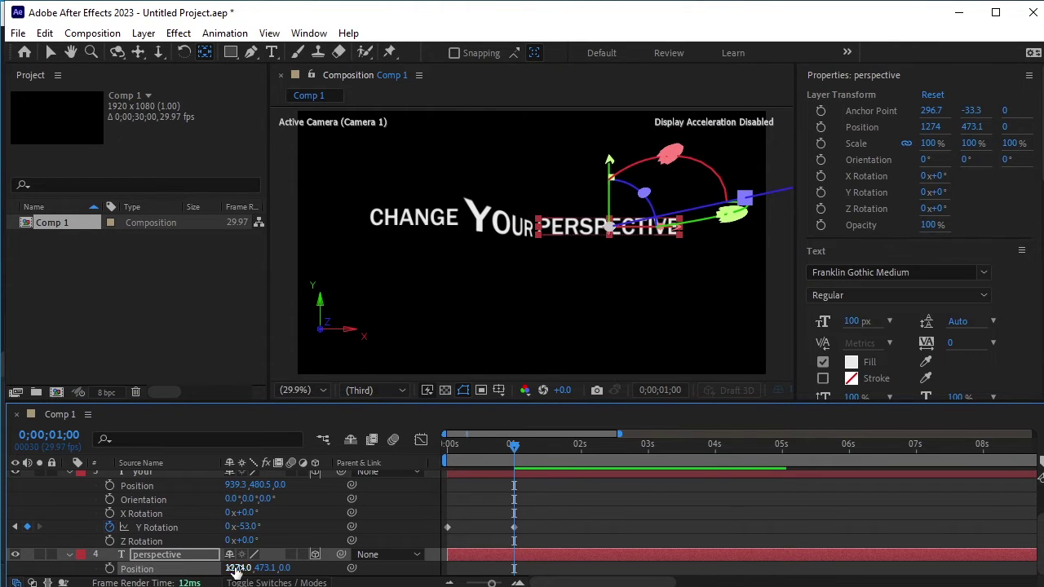
pyautogui.moveTo(233, 568); pyautogui.dragTo(280, 569)
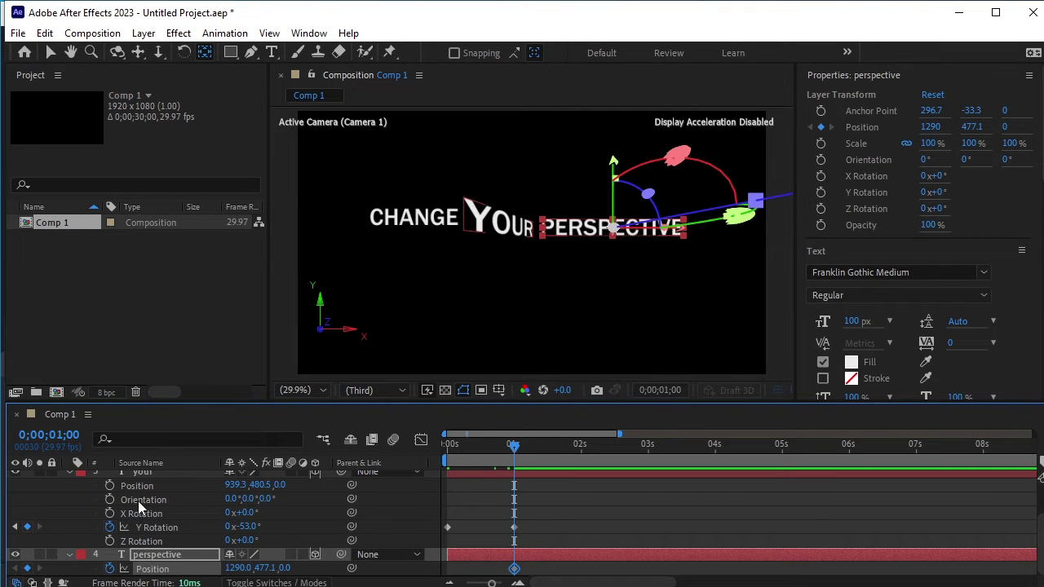
# Step: At 0 s, keyframe CHANGE 3's Position at 517.1, 479.8
pyautogui.scroll(3, 137, 501)
pyautogui.click(112, 504)
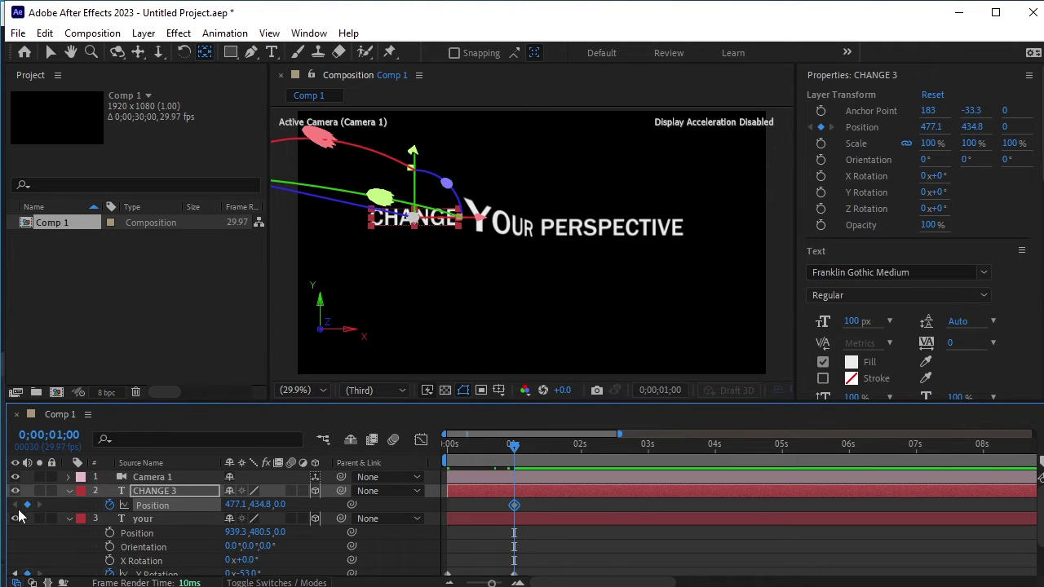
pyautogui.scroll(-3, 88, 544)
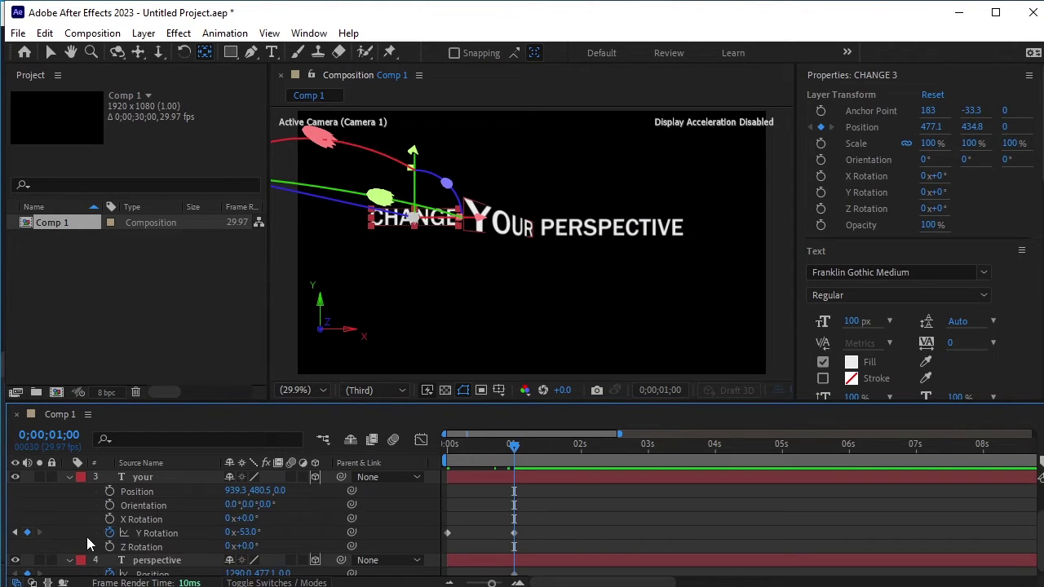
pyautogui.click(14, 534)
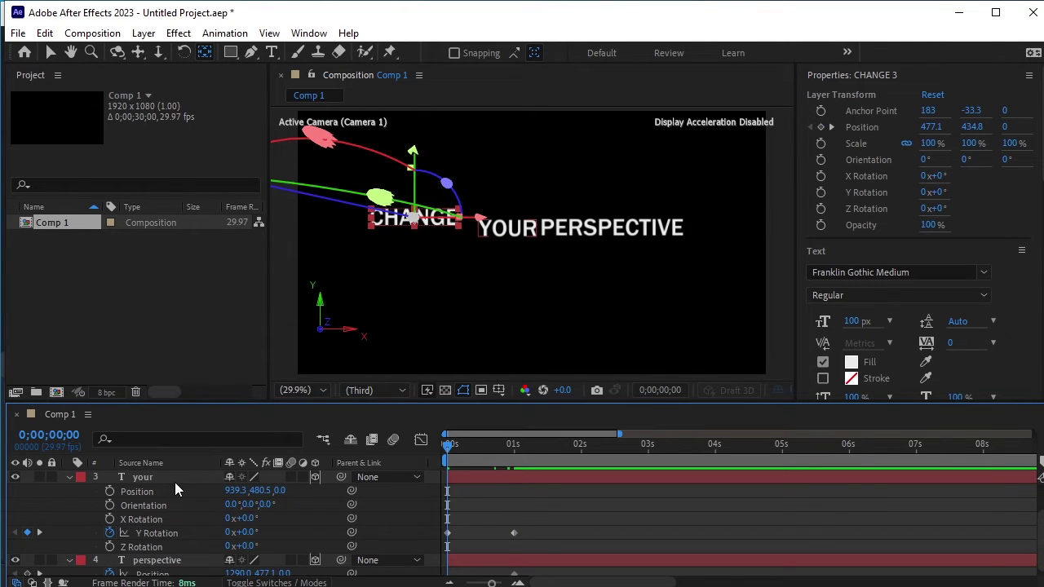
pyautogui.scroll(3, 175, 483)
pyautogui.moveTo(240, 505); pyautogui.dragTo(309, 499)
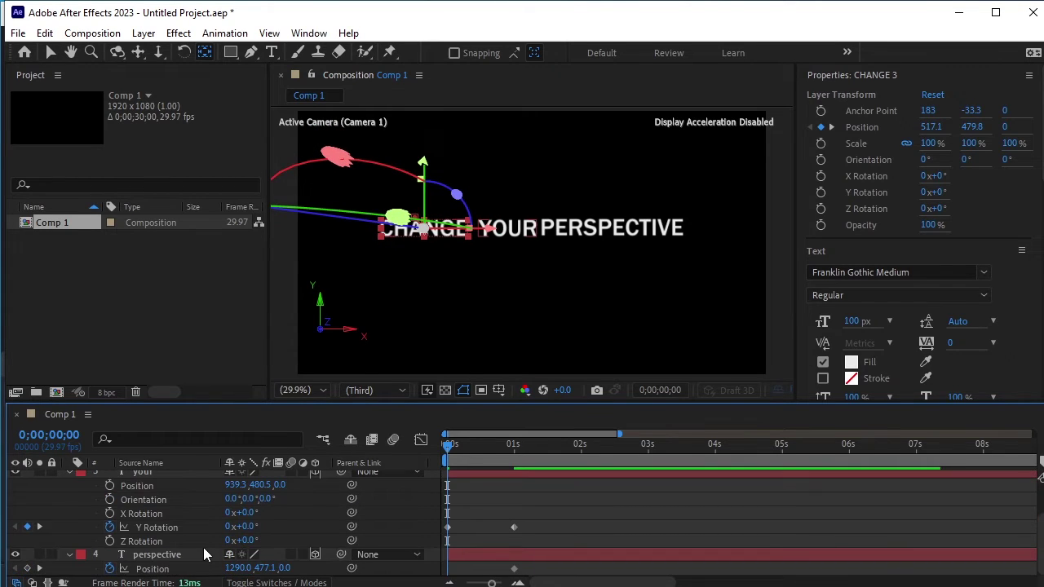
# Step: Keyframe PERSPECTIVE's starting Position at 1325, 477.1 at 0 s
pyautogui.scroll(-2, 201, 555)
pyautogui.click(198, 558)
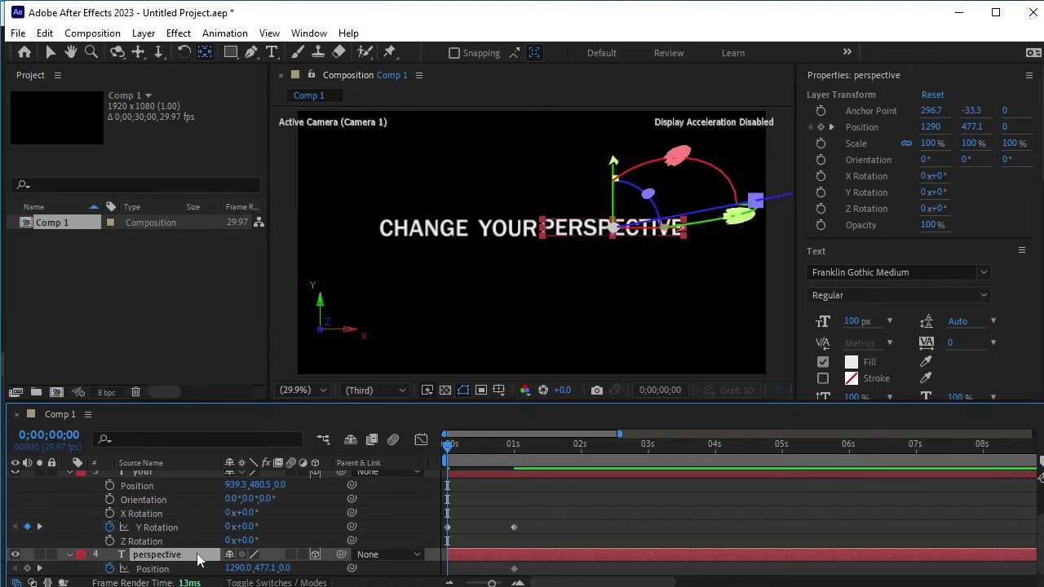
pyautogui.moveTo(239, 571); pyautogui.dragTo(258, 574)
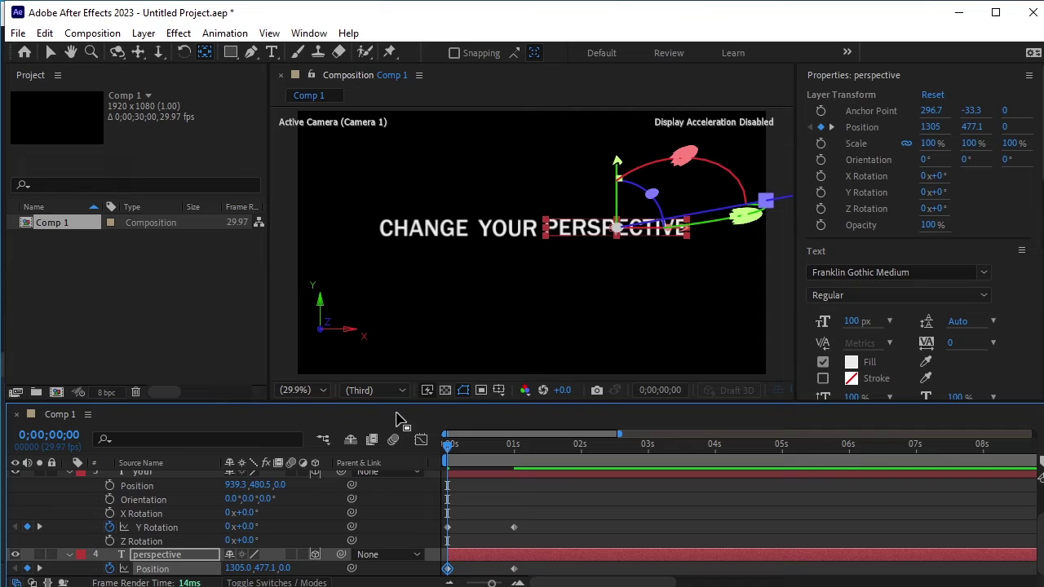
pyautogui.click(288, 352)
# Step: Enlarge the Timeline panel and scrub through the opening of the animation
pyautogui.press('v')
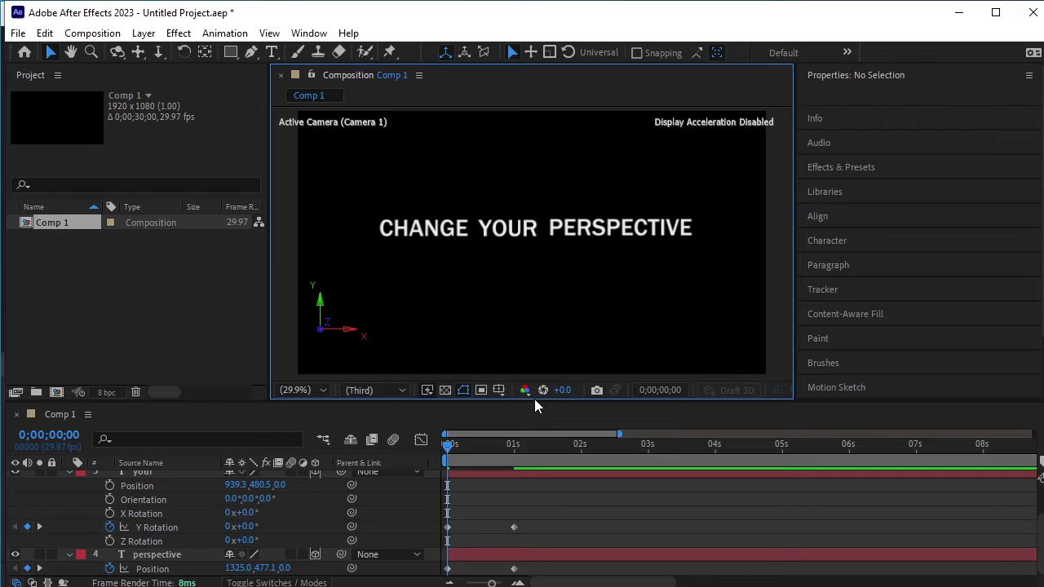
pyautogui.moveTo(536, 404); pyautogui.dragTo(536, 367)
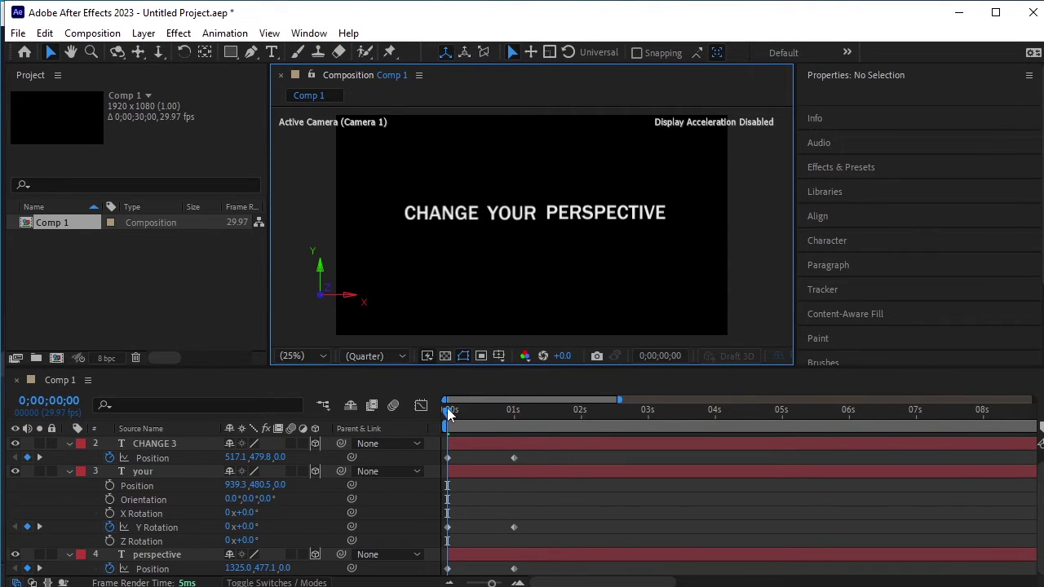
pyautogui.moveTo(450, 415); pyautogui.dragTo(436, 465)
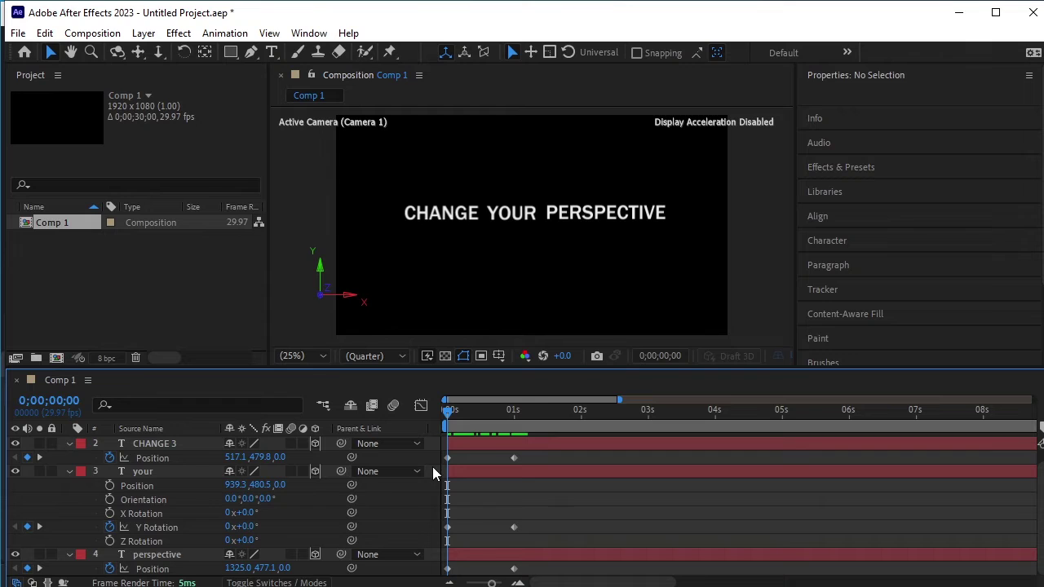
# Step: Apply Easy Ease to all keyframes at 0 s and 1 s
pyautogui.press('space')
pyautogui.moveTo(528, 453); pyautogui.dragTo(442, 581)
pyautogui.press('F9')
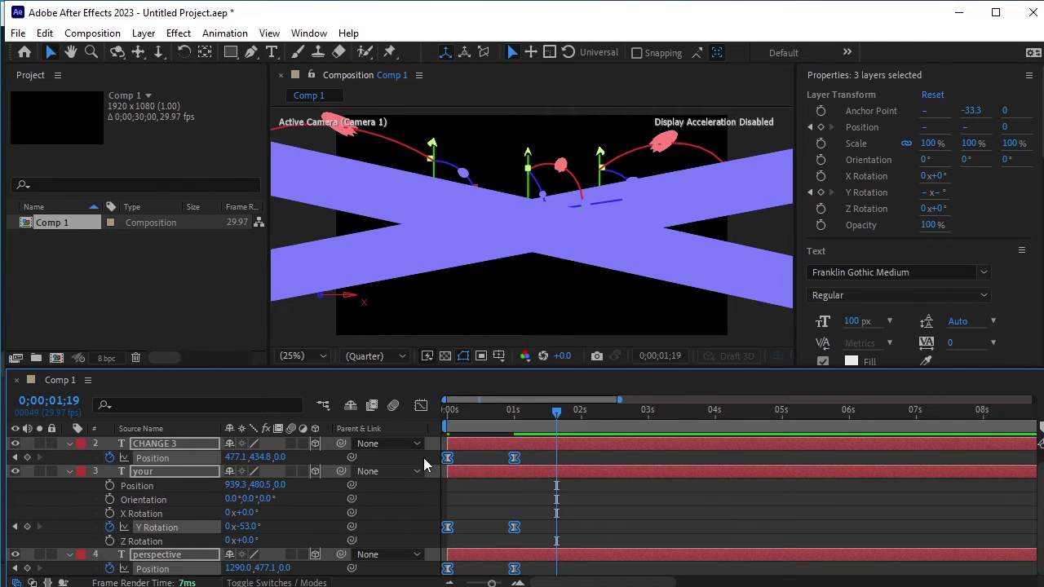
# Step: Lengthen the 1 s keyframe's influence in the speed graph so motion peaks mid-second
pyautogui.click(421, 405)
pyautogui.click(483, 409)
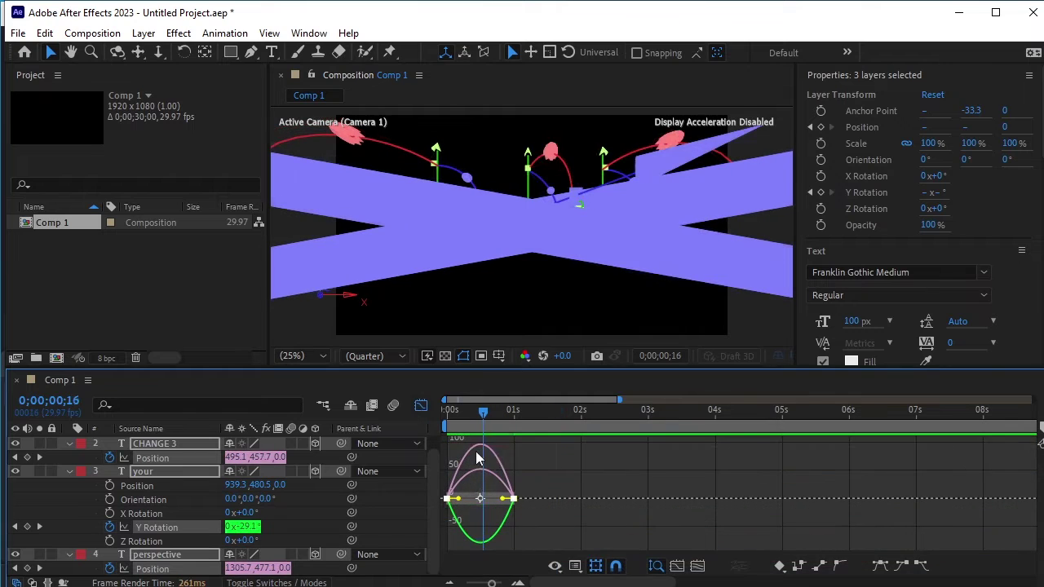
pyautogui.press('pageup')
pyautogui.press('pageup')
pyautogui.press('=')
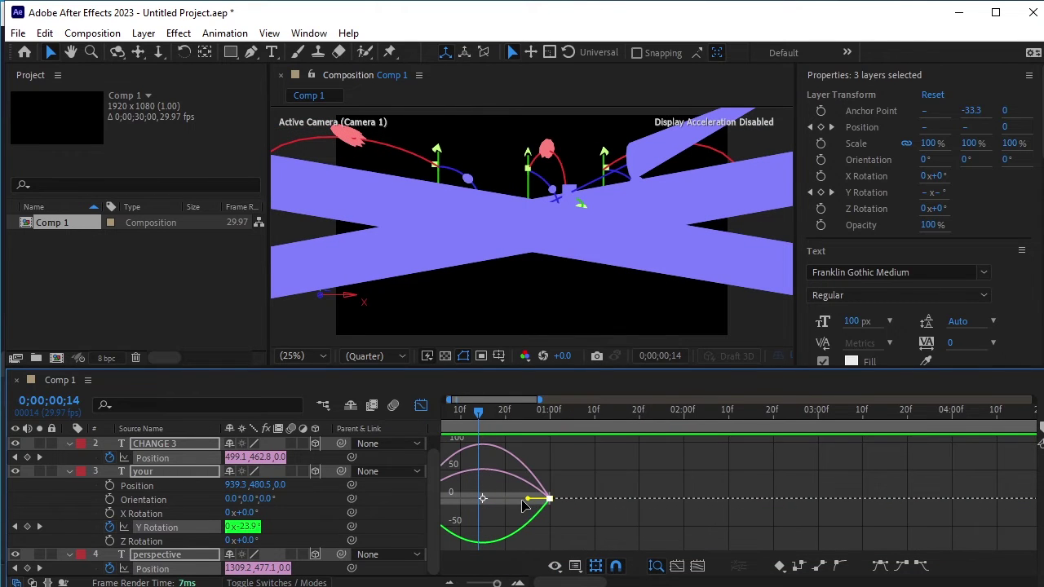
pyautogui.moveTo(525, 505); pyautogui.dragTo(517, 501)
pyautogui.press('=')
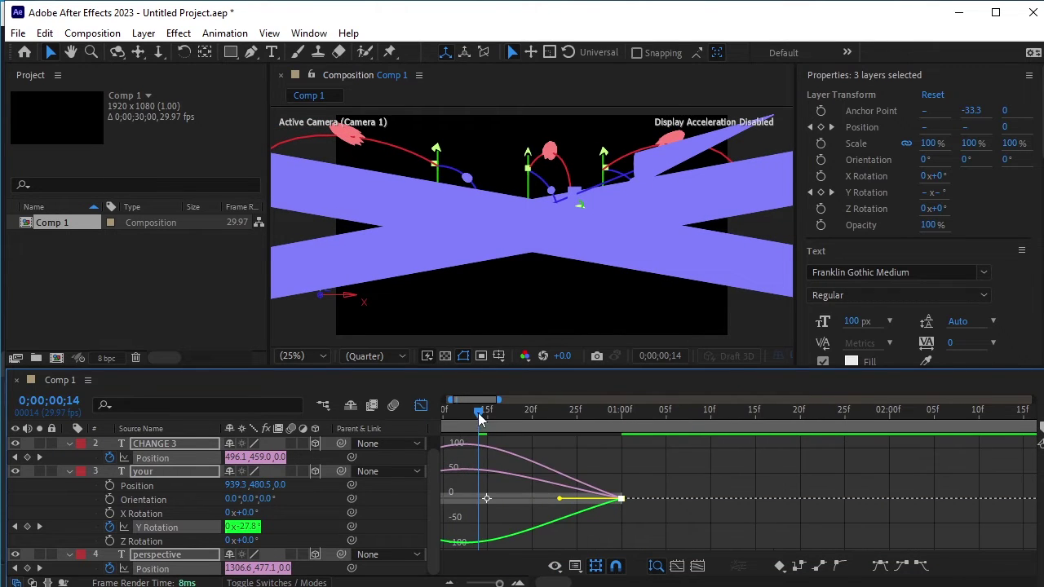
pyautogui.press('Home')
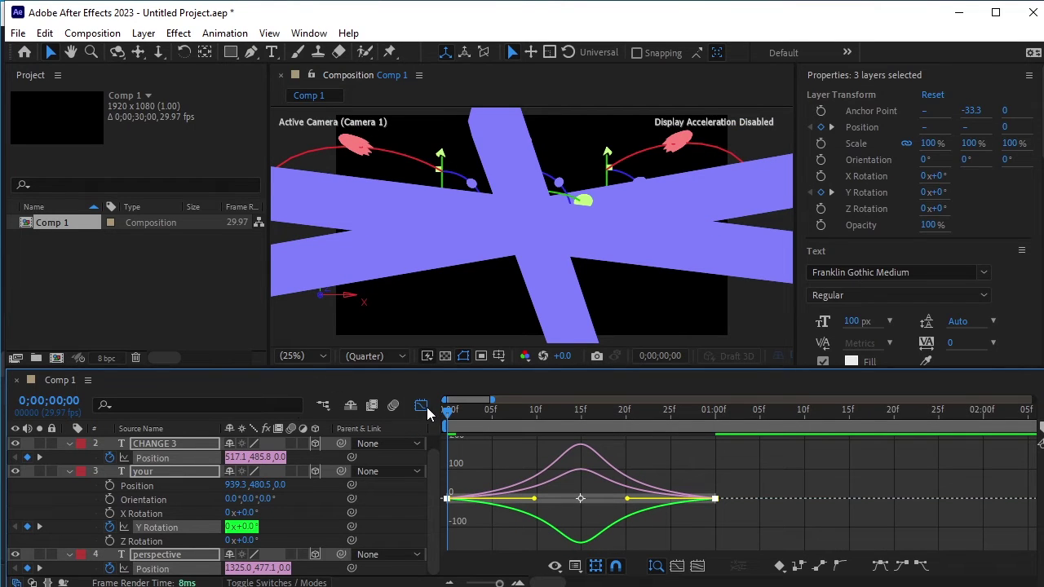
pyautogui.click(424, 407)
pyautogui.click(314, 328)
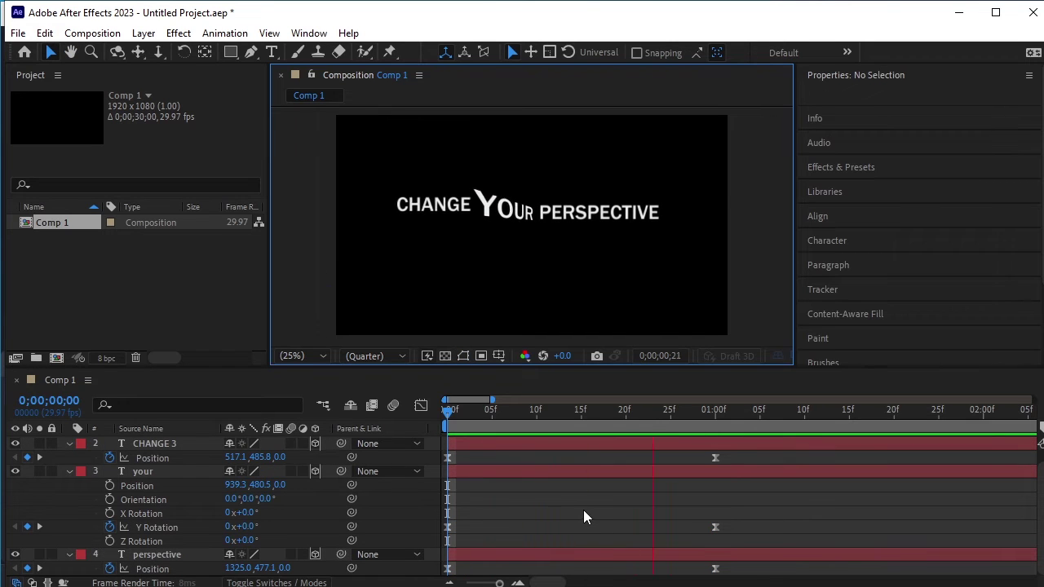
pyautogui.click(875, 420)
pyautogui.moveTo(873, 426); pyautogui.dragTo(321, 431)
pyautogui.press('space')
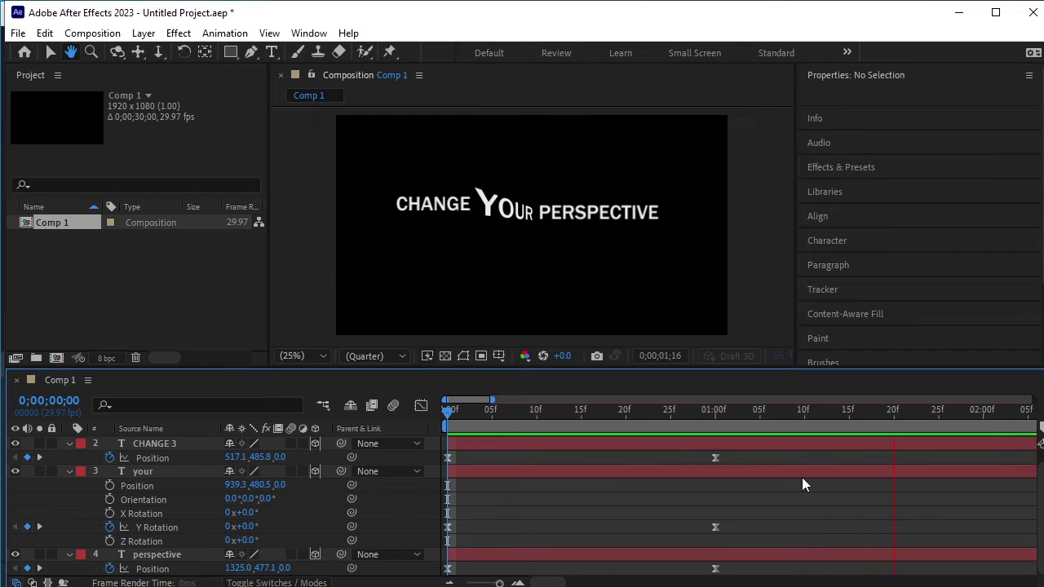
pyautogui.press('space')
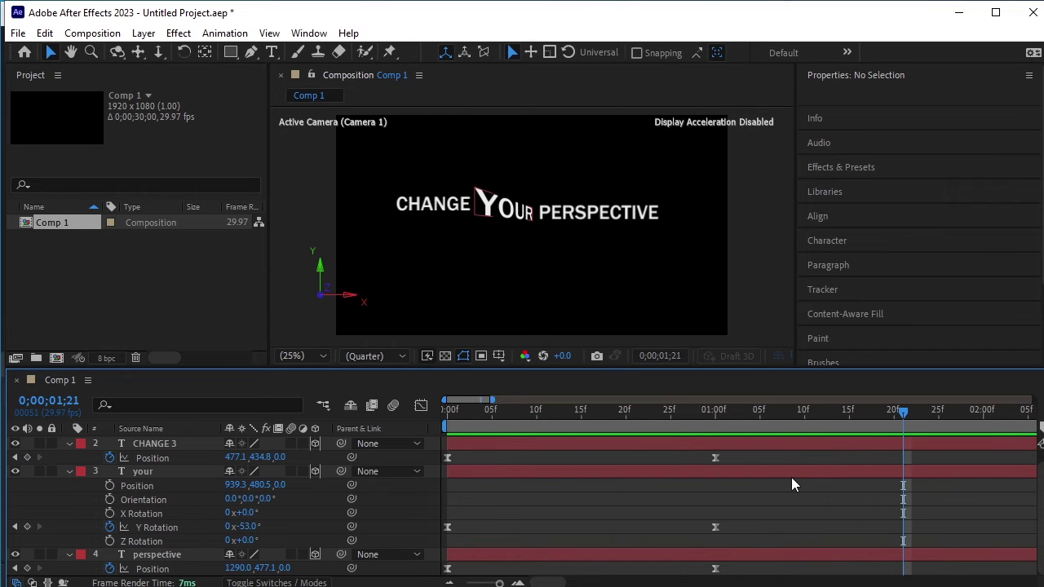
pyautogui.moveTo(915, 415); pyautogui.dragTo(360, 430)
pyautogui.press('space')
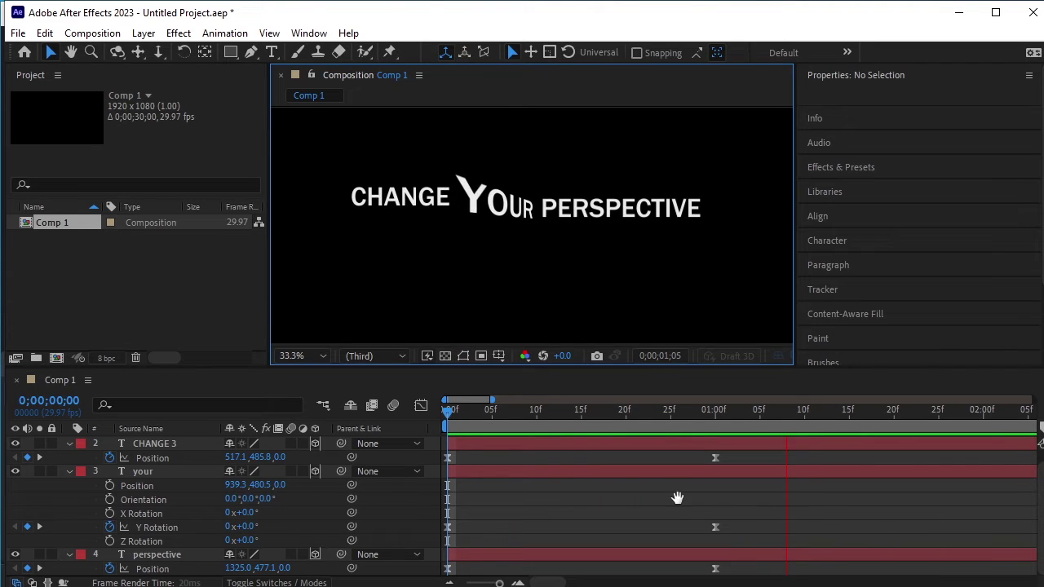
pyautogui.press('space')
pyautogui.moveTo(813, 454); pyautogui.dragTo(716, 462)
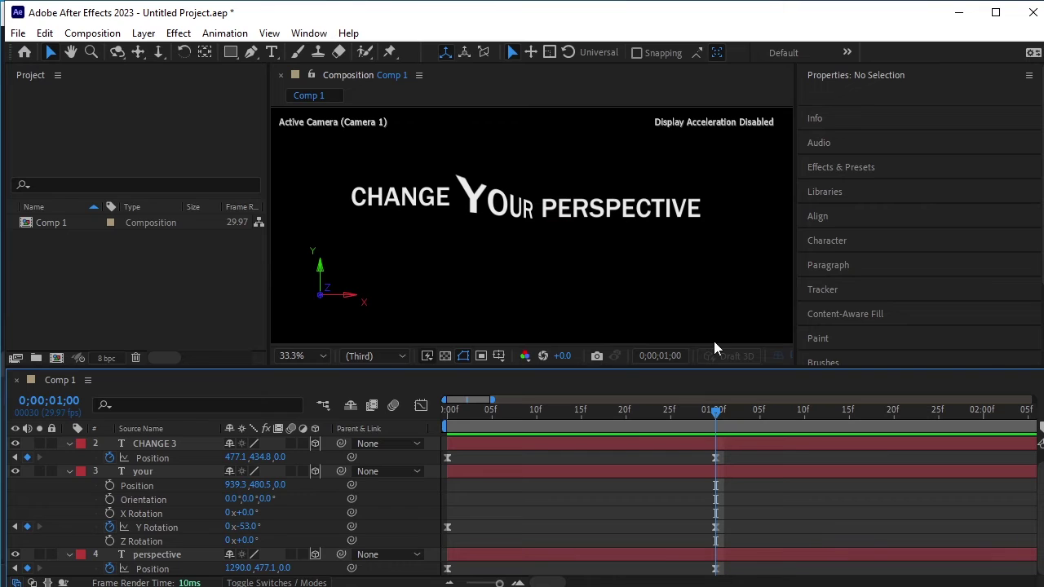
# Step: Start a Z Rotation keyframe on PERSPECTIVE at 1 s and move its anchor to its left end
pyautogui.click(154, 556)
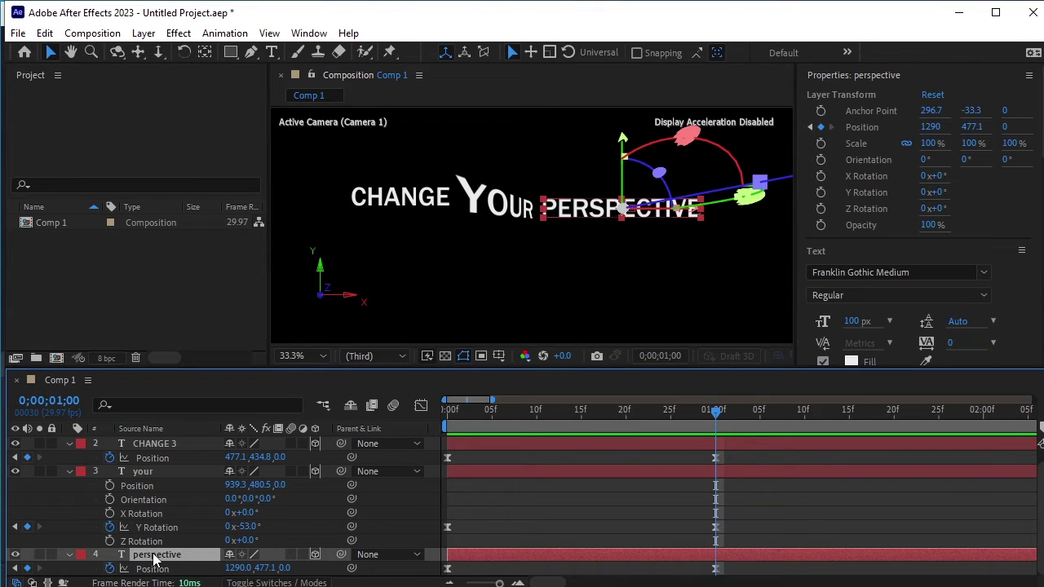
pyautogui.press('r')
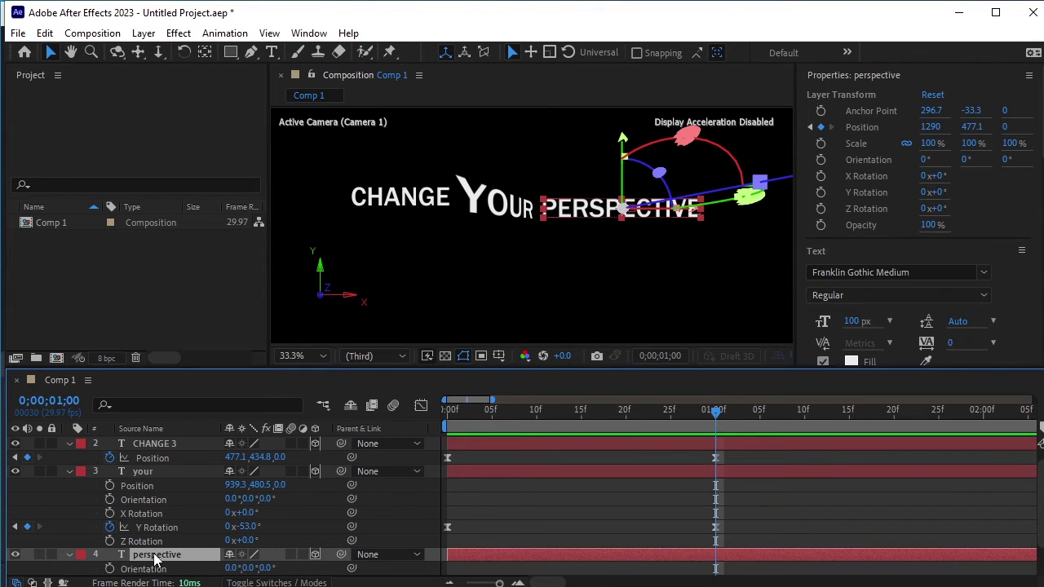
pyautogui.scroll(-1, 244, 522)
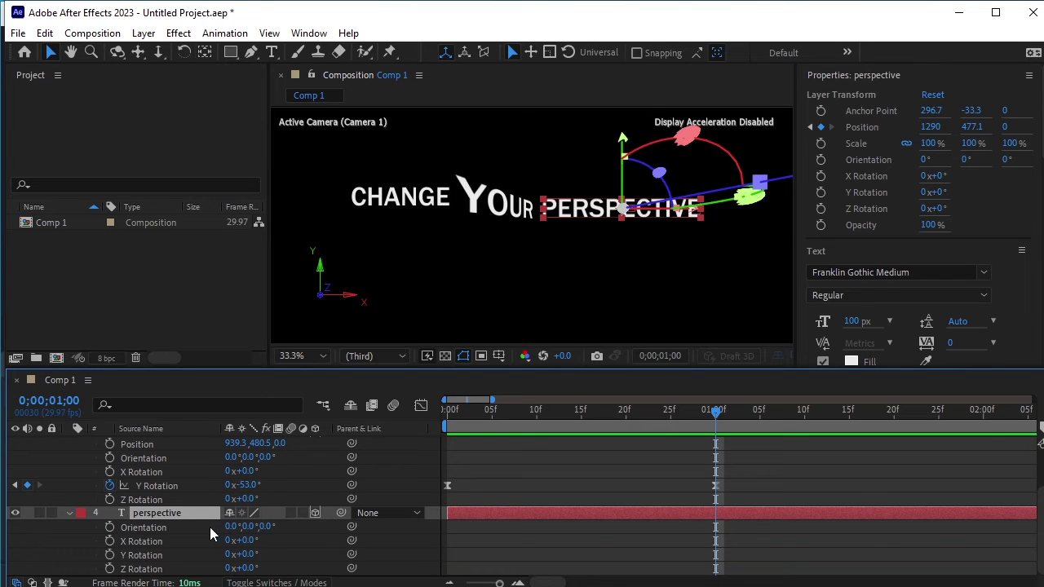
pyautogui.press('y')
pyautogui.click(111, 568)
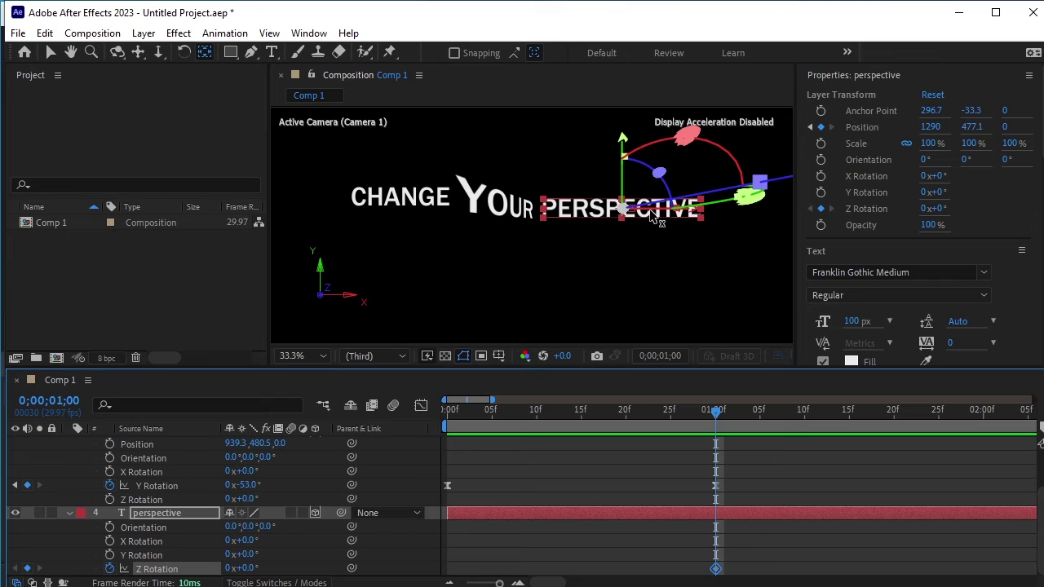
pyautogui.moveTo(652, 214); pyautogui.dragTo(546, 195)
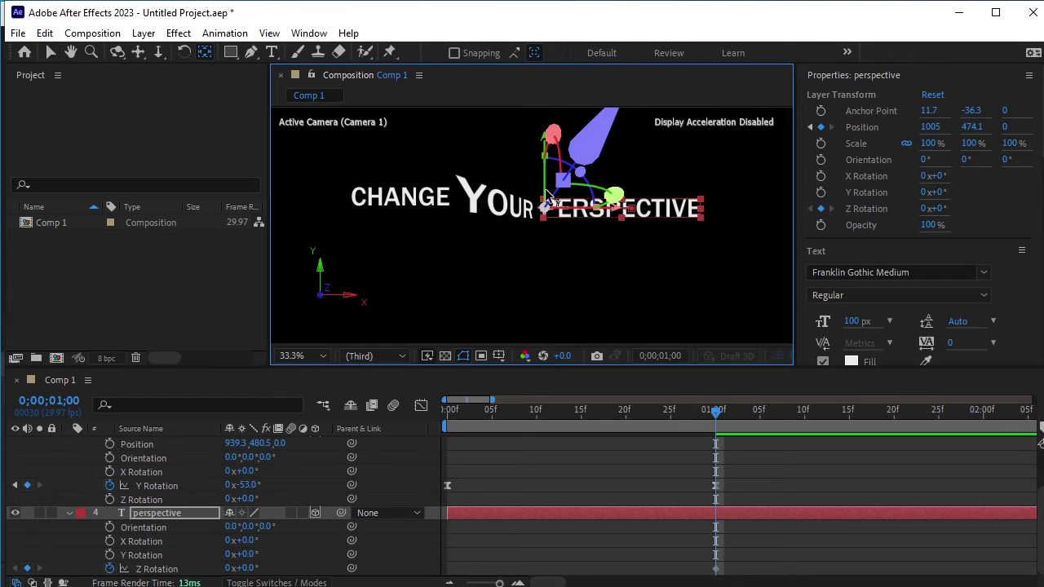
pyautogui.click(546, 196)
# Step: Set PERSPECTIVE's Z Rotation to 31° at 1 s 20 frames and scrub back over the tilt
pyautogui.moveTo(717, 413); pyautogui.dragTo(895, 465)
pyautogui.hotkey('ctrl', 'x')
pyautogui.hotkey('ctrl', 'v')
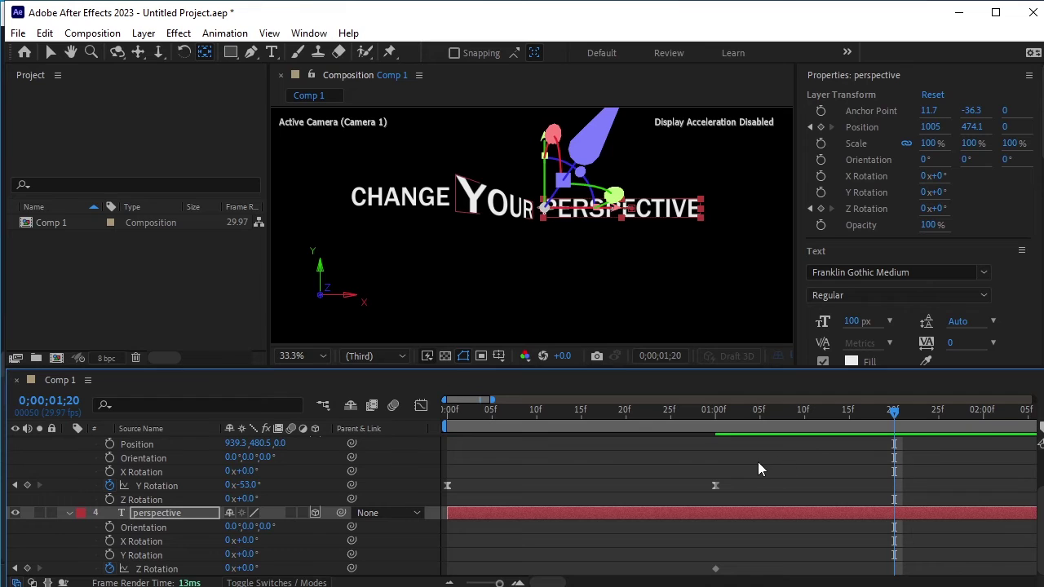
pyautogui.moveTo(243, 567); pyautogui.dragTo(274, 568)
pyautogui.click(276, 574)
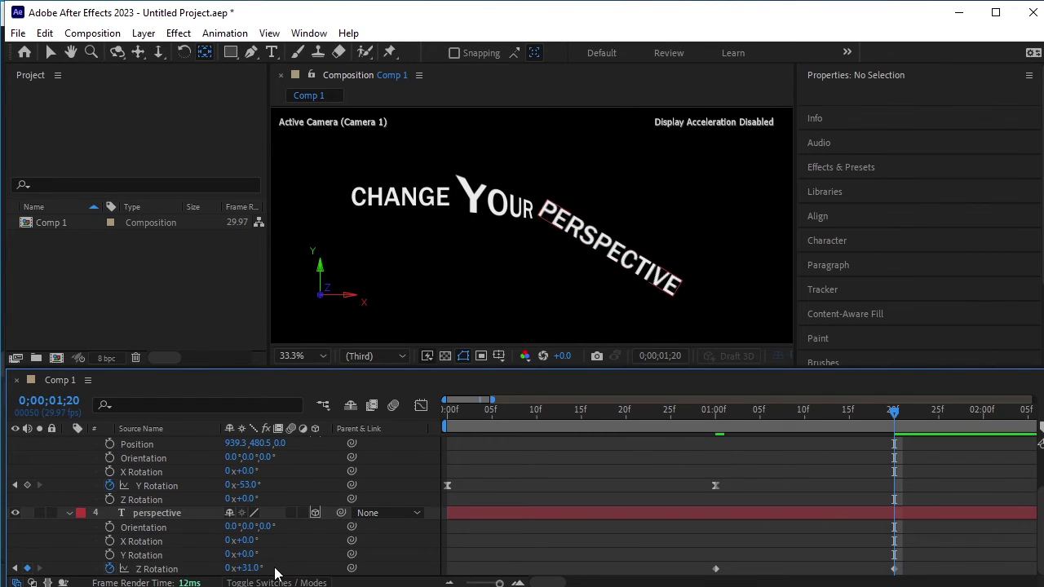
pyautogui.moveTo(884, 426); pyautogui.dragTo(707, 426)
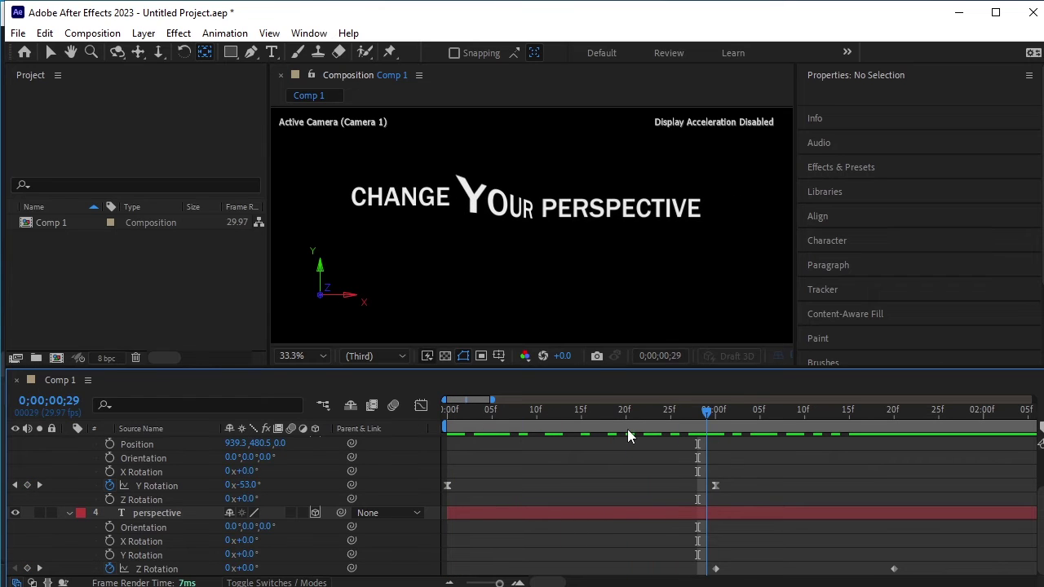
# Step: Try moving PERSPECTIVE's start keyframes to the one-second mark
pyautogui.moveTo(627, 434); pyautogui.dragTo(378, 429)
pyautogui.press('v')
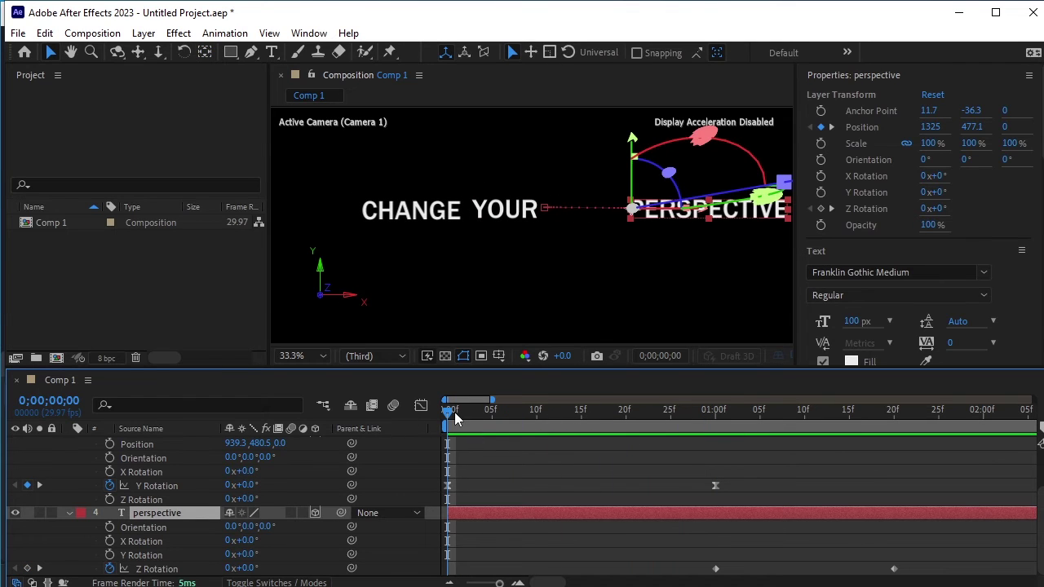
pyautogui.press('space')
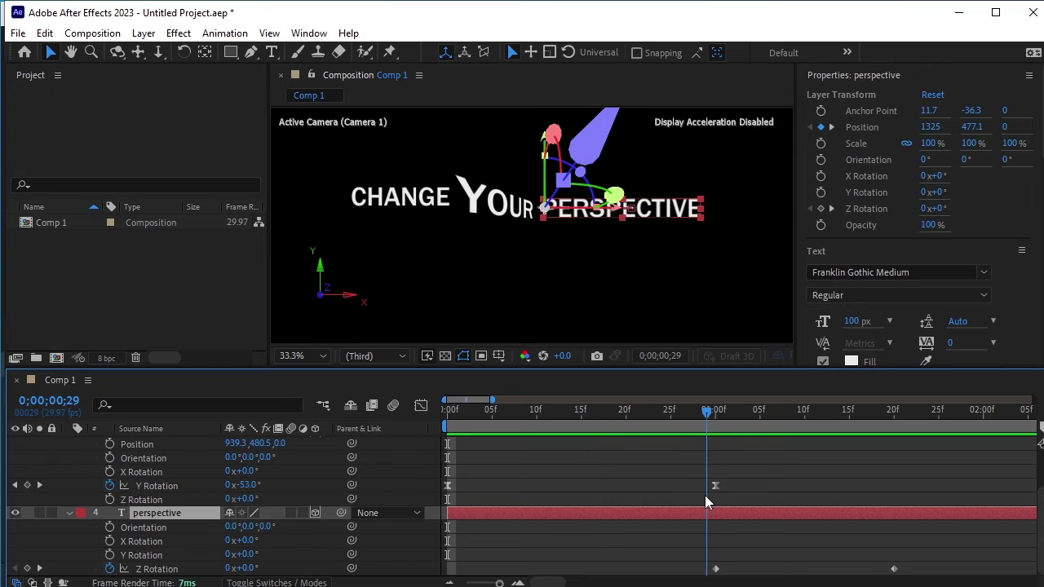
pyautogui.press('pagedown')
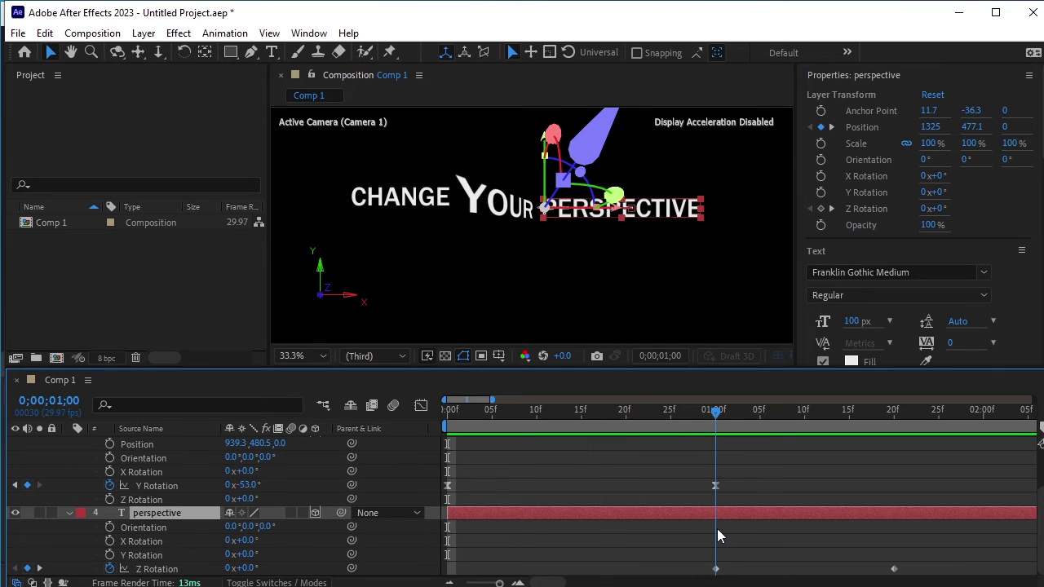
pyautogui.hotkey('ctrl', 'x')
pyautogui.hotkey('ctrl', 'v')
# Step: Undo that move and drag PERSPECTIVE left to about 1058, 477.1 at frame 0
pyautogui.moveTo(653, 423); pyautogui.dragTo(367, 432)
pyautogui.hotkey('ctrl', 'z')
pyautogui.hotkey('ctrl', 'z')
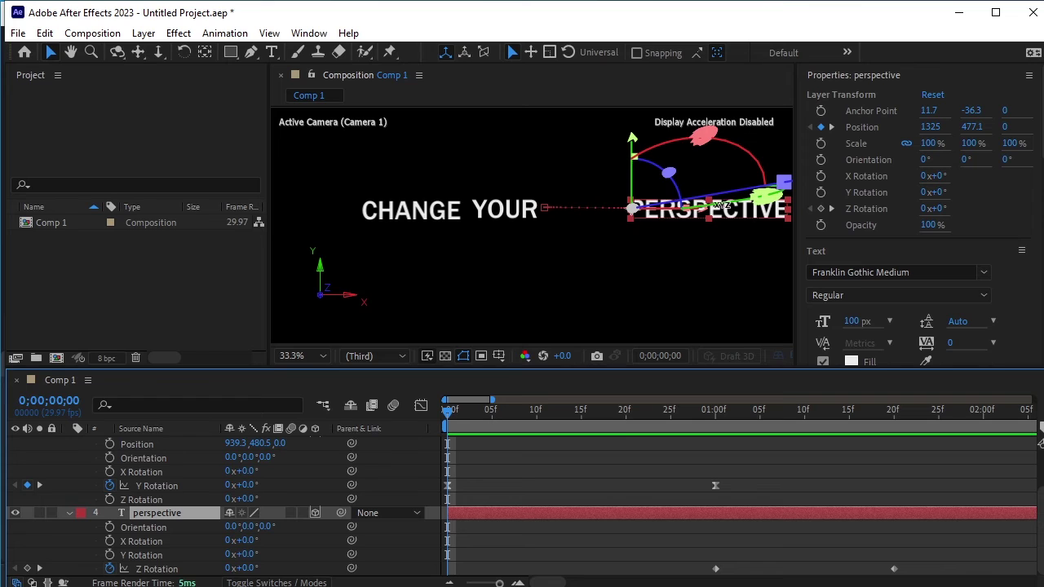
pyautogui.moveTo(682, 218); pyautogui.dragTo(589, 217)
# Step: Preview the animation with a taller Timeline, then park the time indicator at 0;00;01;00
pyautogui.press('space')
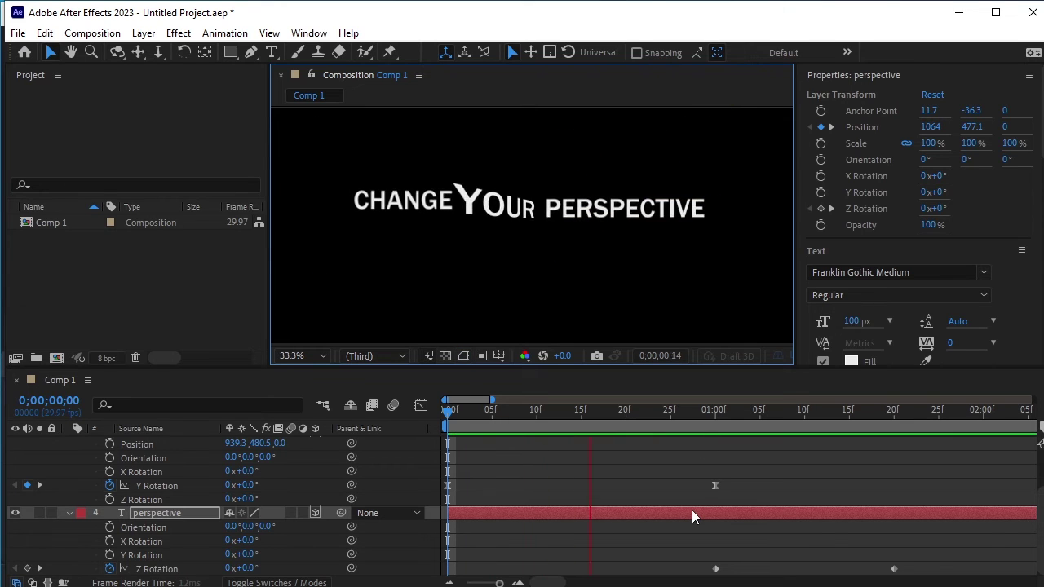
pyautogui.press('space')
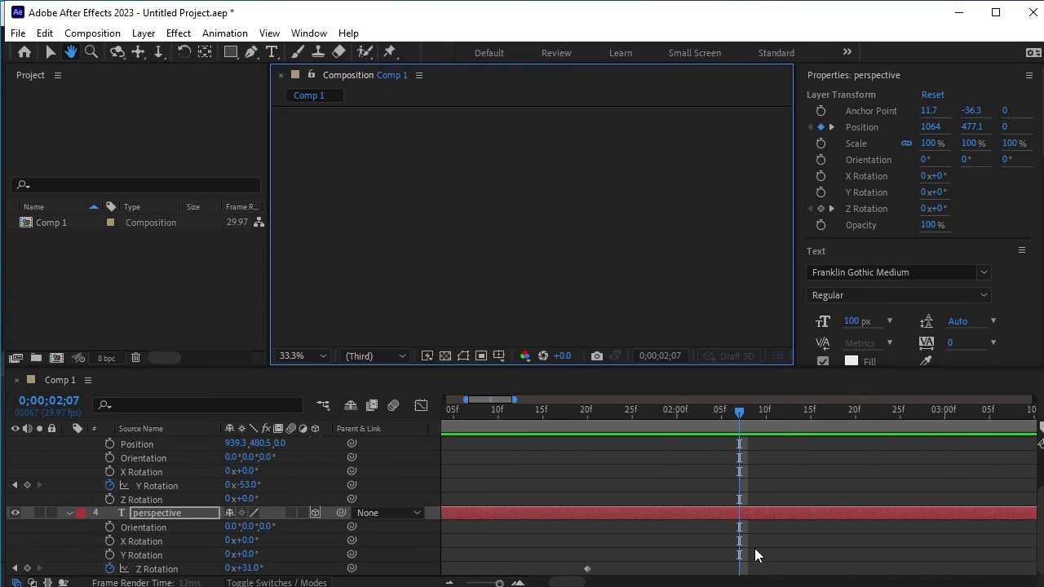
pyautogui.hotkey('shift', 'pageup')
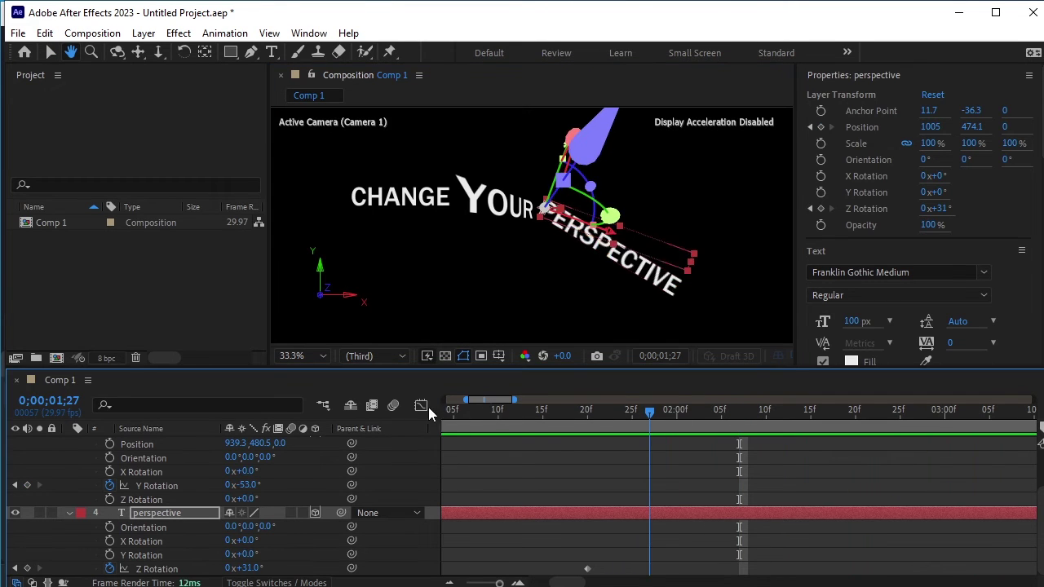
pyautogui.hotkey('shift', 'pageup')
pyautogui.hotkey('shift', 'pageup')
pyautogui.hotkey('shift', 'pageup')
pyautogui.hotkey('shift', 'pageup')
pyautogui.hotkey('shift', 'pageup')
pyautogui.hotkey('shift', 'pageup')
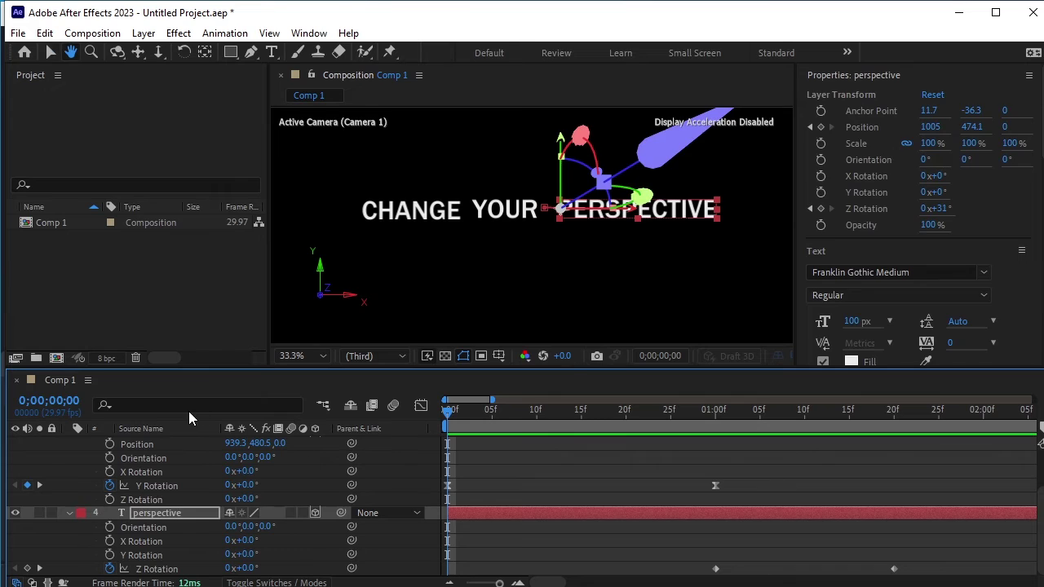
pyautogui.click(189, 411)
pyautogui.moveTo(575, 368); pyautogui.dragTo(579, 331)
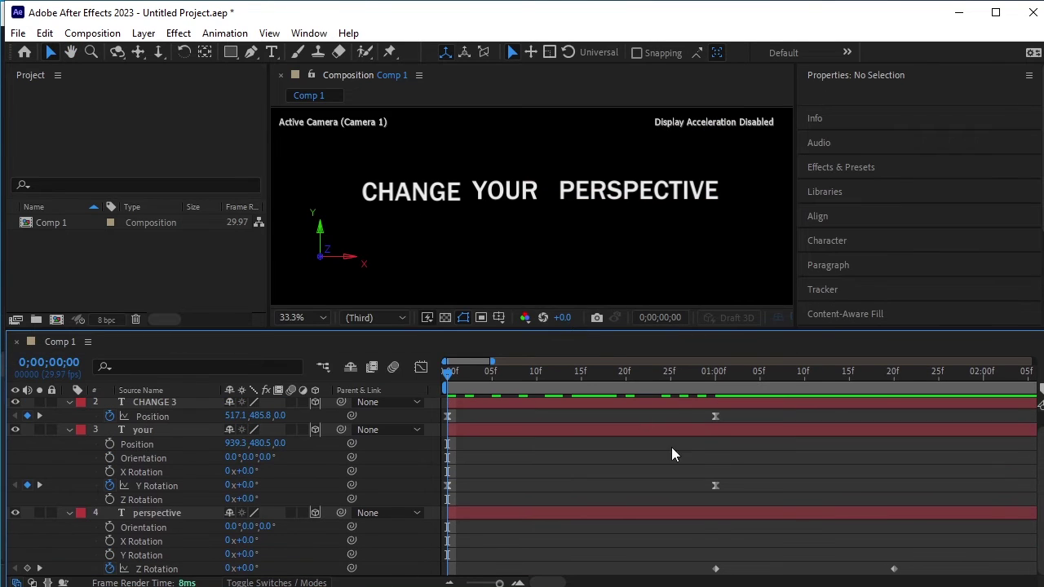
pyautogui.press('space')
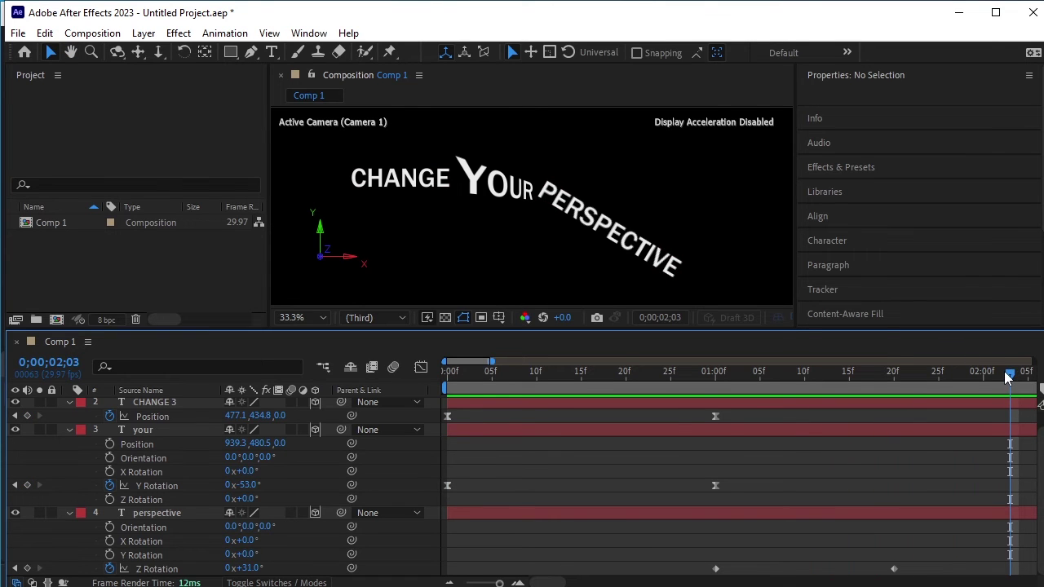
pyautogui.moveTo(1009, 376); pyautogui.dragTo(713, 442)
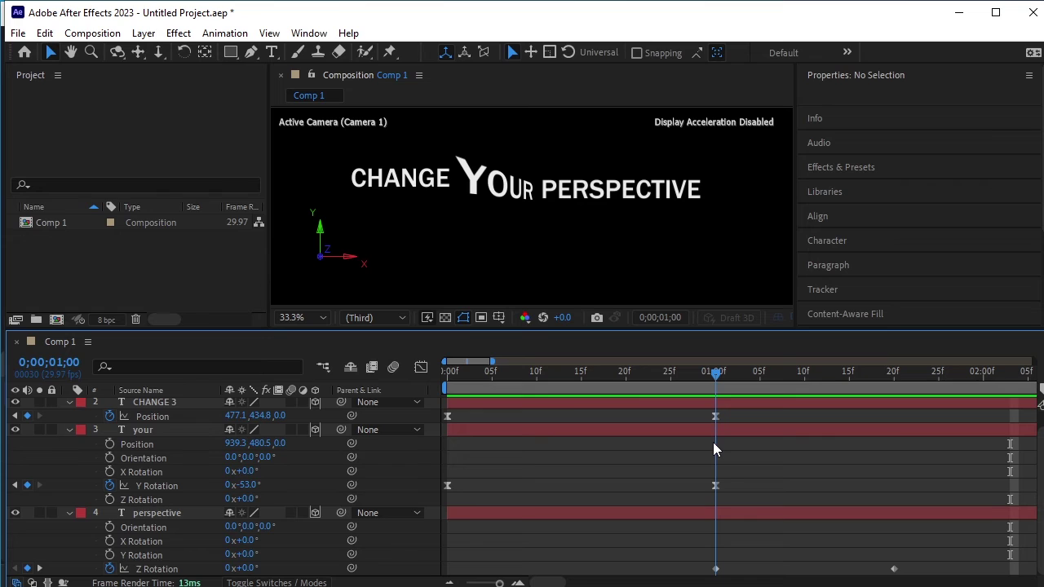
# Step: Paste a 0° Z Rotation keyframe onto PERSPECTIVE at 1 s 2 frames
pyautogui.click(717, 569)
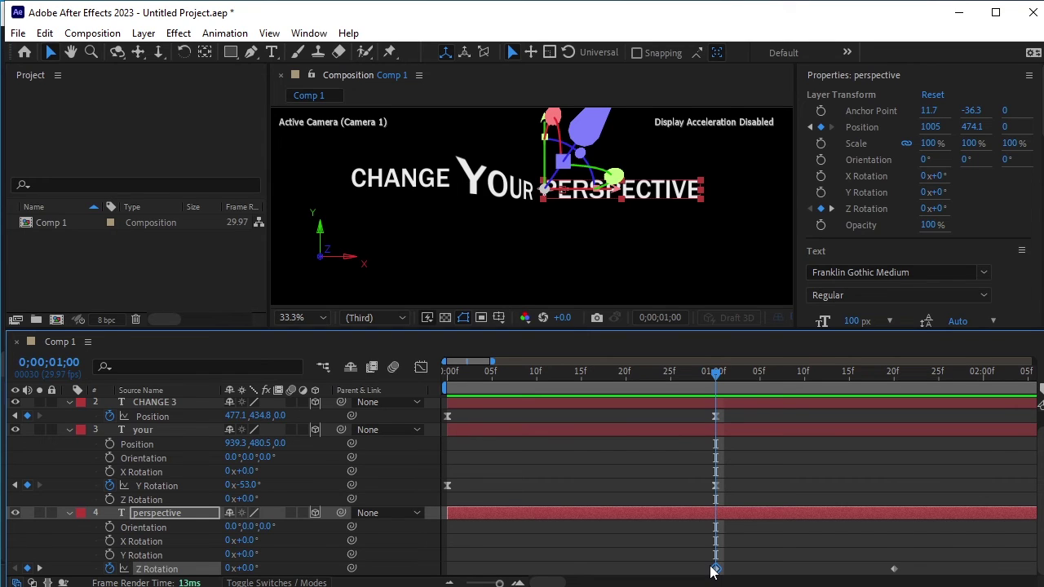
pyautogui.press('pagedown')
pyautogui.press('pagedown')
pyautogui.press('pagedown')
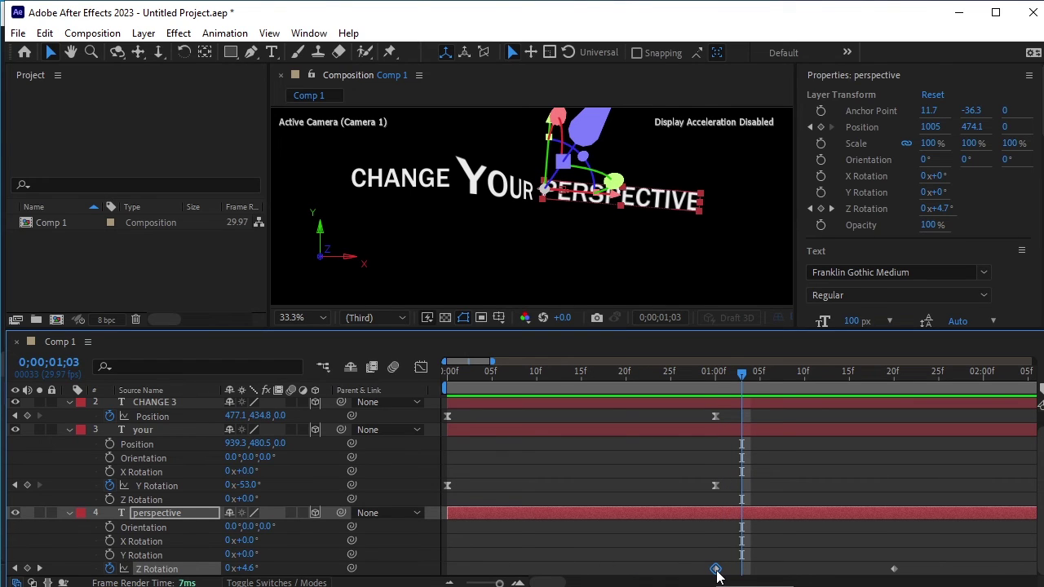
pyautogui.click(750, 580)
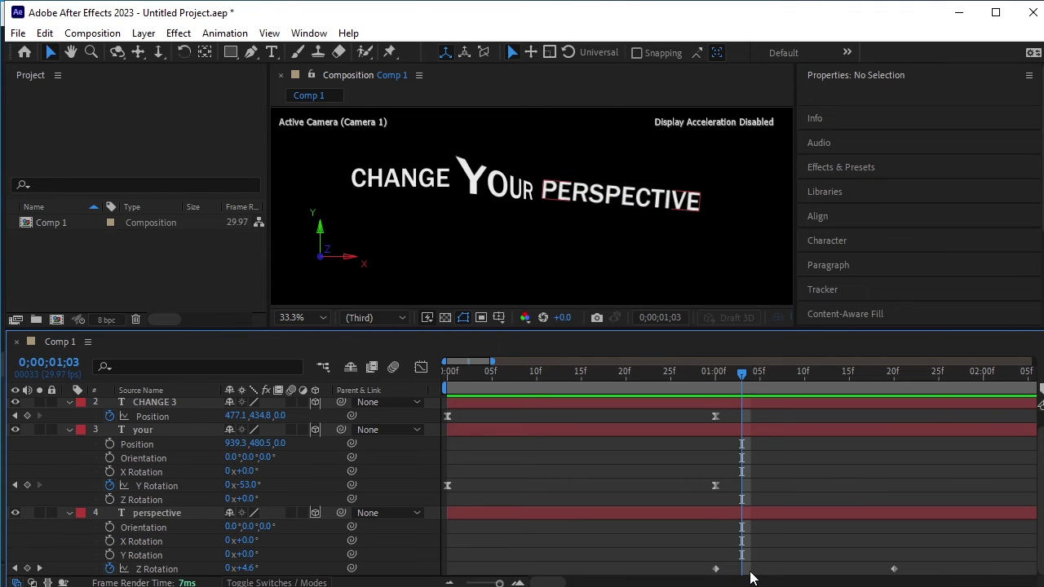
pyautogui.click(767, 514)
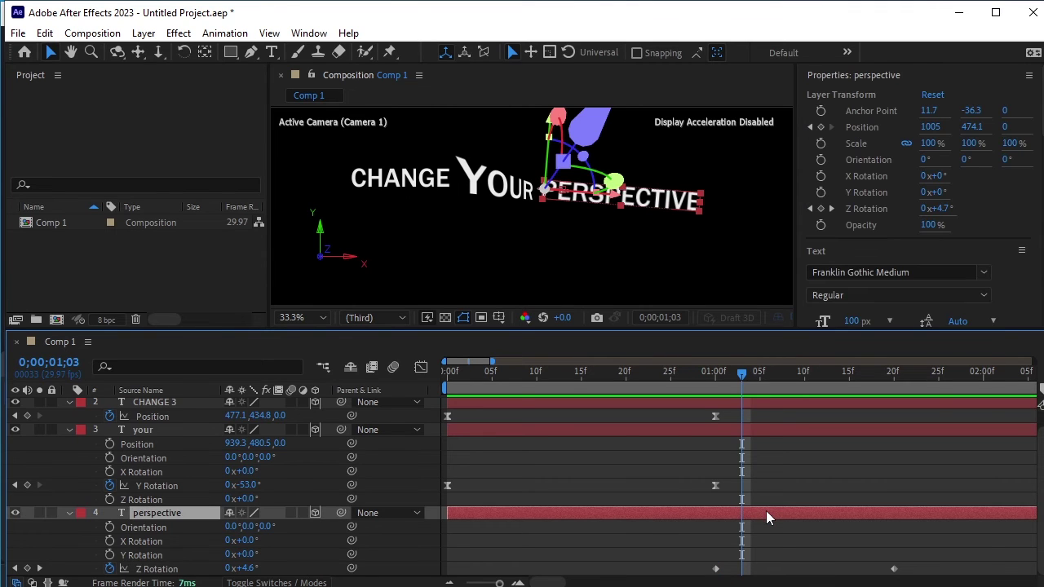
pyautogui.hotkey('ctrl', 'v')
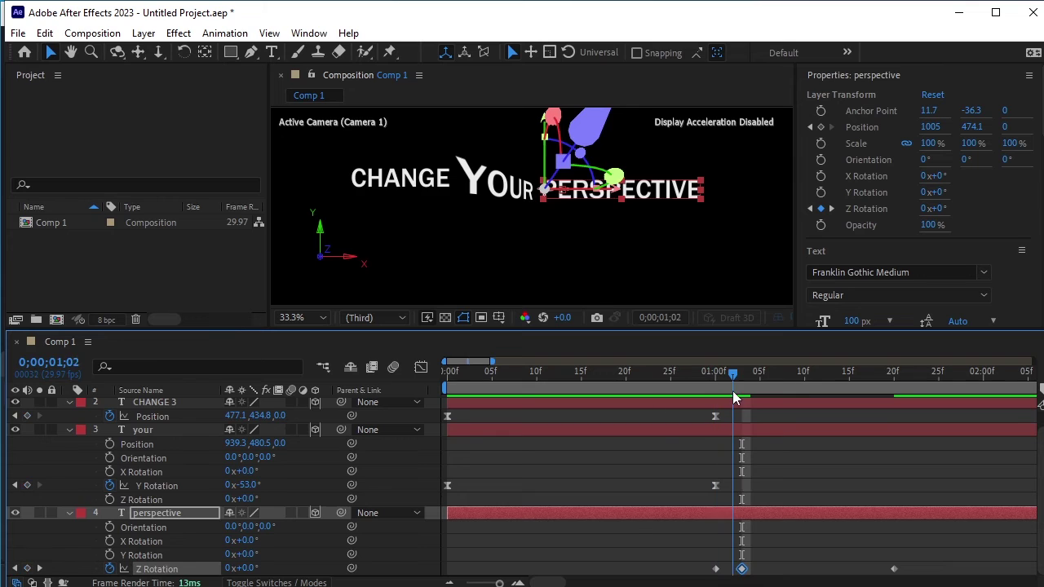
# Step: RAM-preview the full animation from frame 0 in an enlarged Composition panel, then restore the Timeline
pyautogui.press('Home')
pyautogui.click(347, 404)
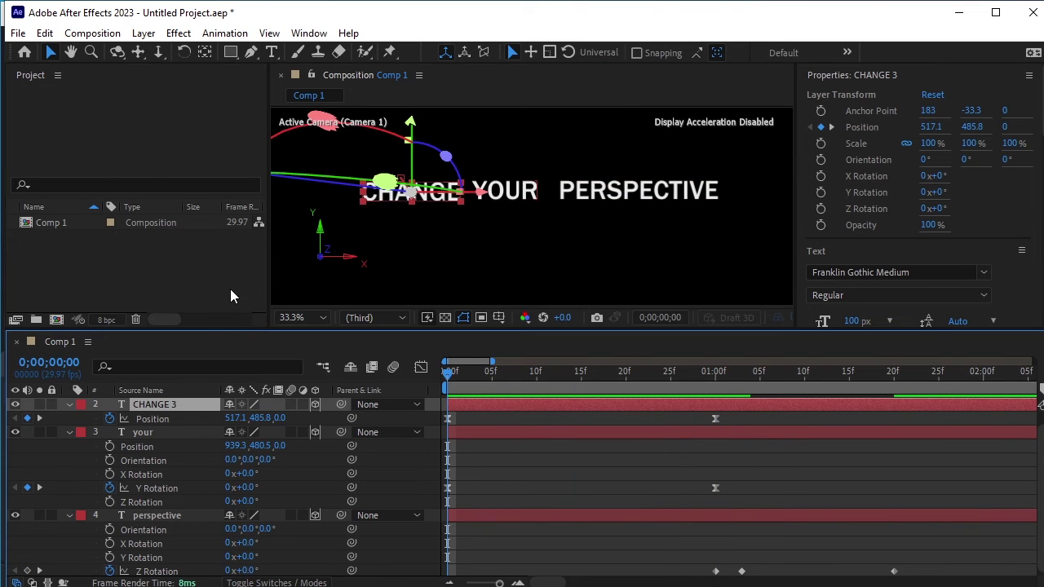
pyautogui.click(230, 289)
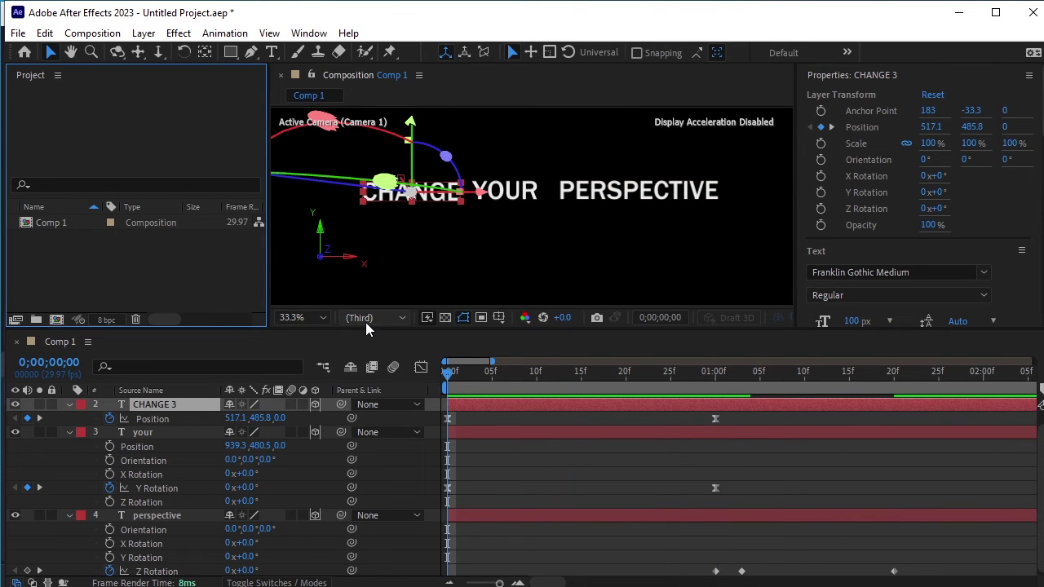
pyautogui.moveTo(374, 328); pyautogui.dragTo(374, 417)
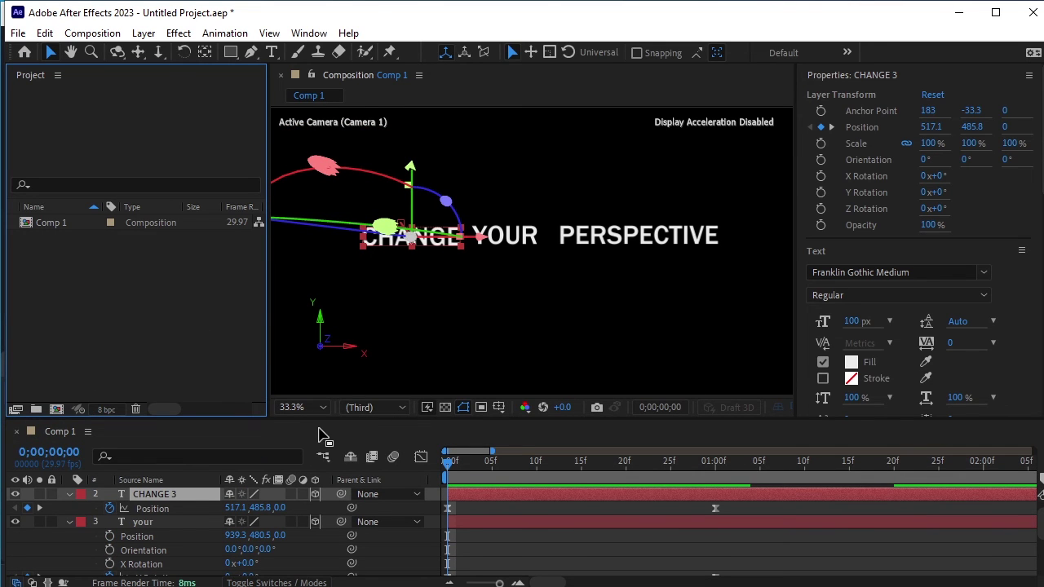
pyautogui.click(322, 433)
pyautogui.press('space')
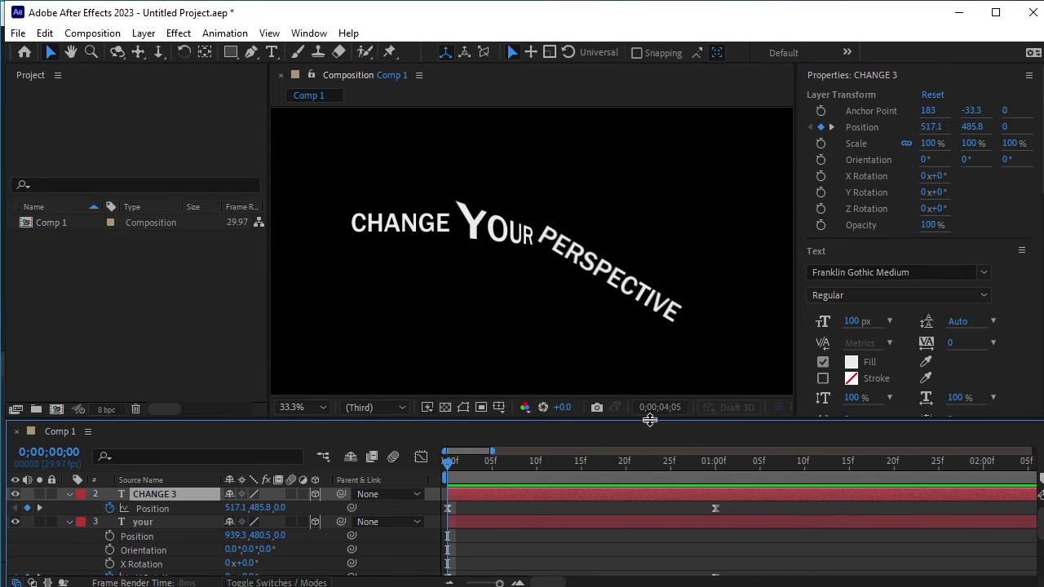
pyautogui.moveTo(649, 421); pyautogui.dragTo(718, 326)
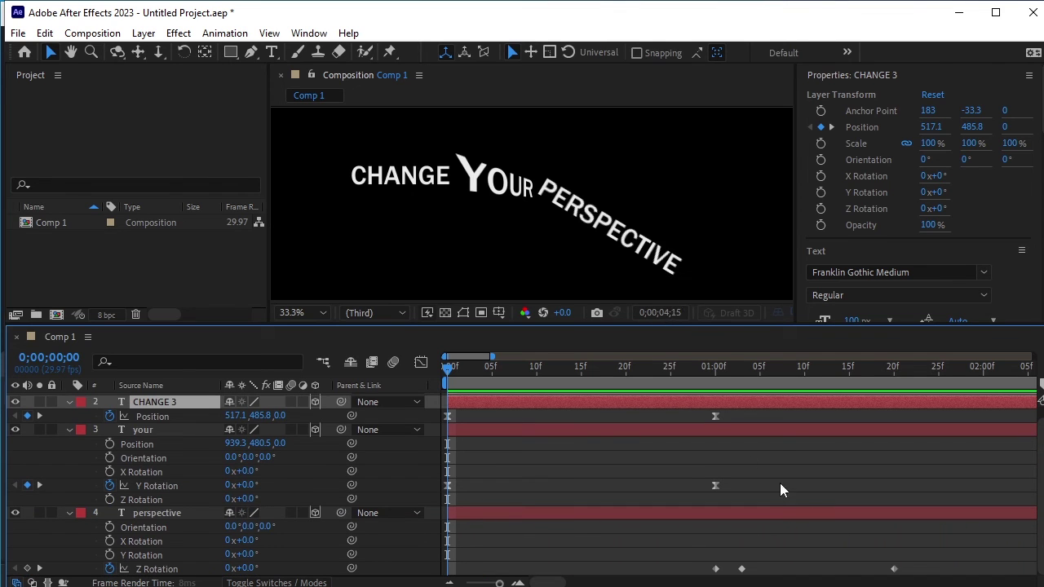
# Step: Shift the last Z Rotation keyframe slightly earlier, then ease both tilt keyframes with 100% influence
pyautogui.click(910, 570)
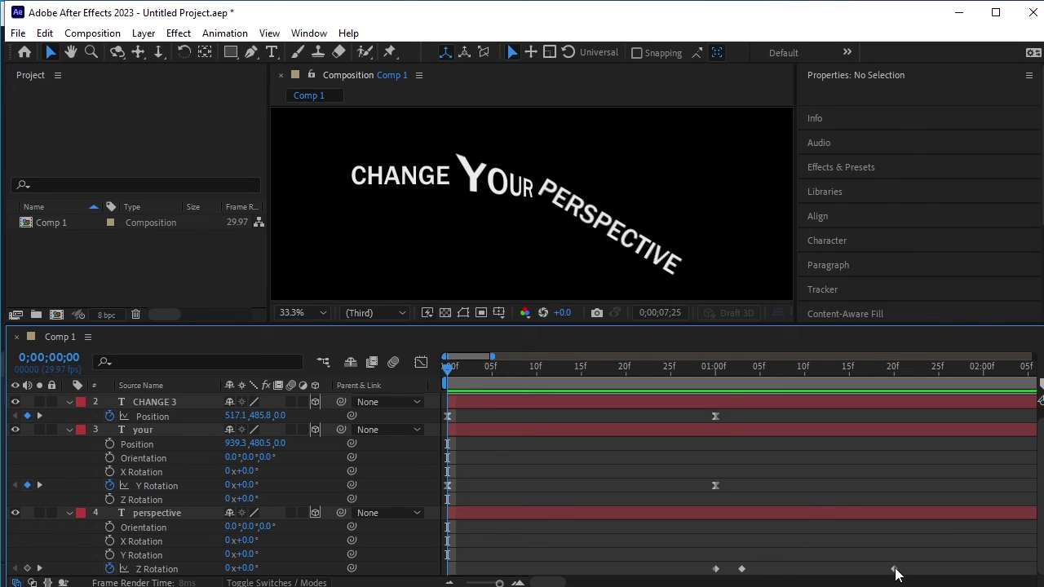
pyautogui.moveTo(894, 569); pyautogui.dragTo(870, 571)
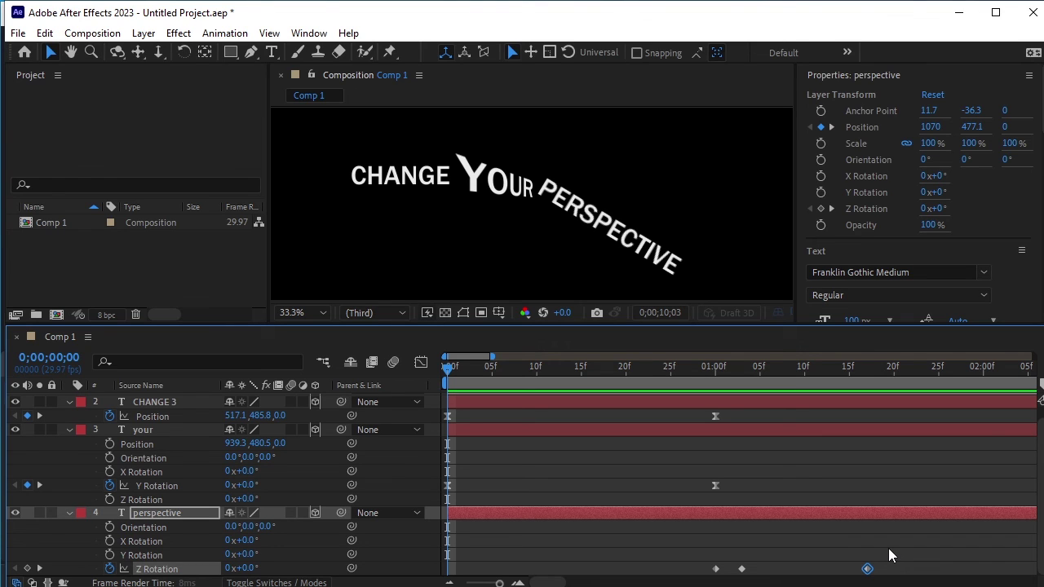
pyautogui.moveTo(889, 552); pyautogui.dragTo(741, 576)
pyautogui.press('F9')
pyautogui.click(421, 362)
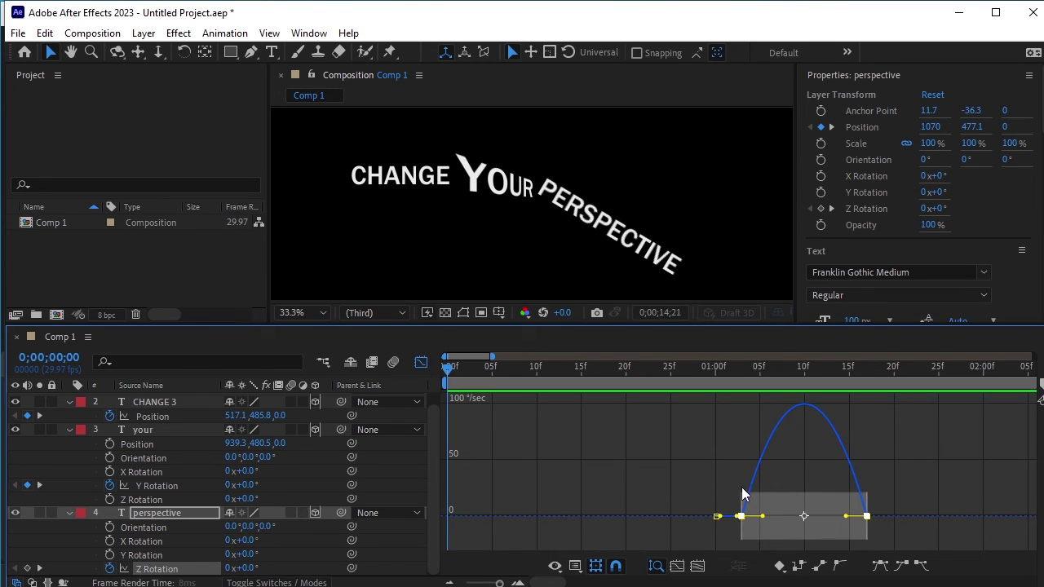
pyautogui.moveTo(763, 519); pyautogui.dragTo(825, 547)
# Step: Preview the eased animation, zoom the timeline out, and trim the work area to about 2.4 seconds
pyautogui.click(421, 362)
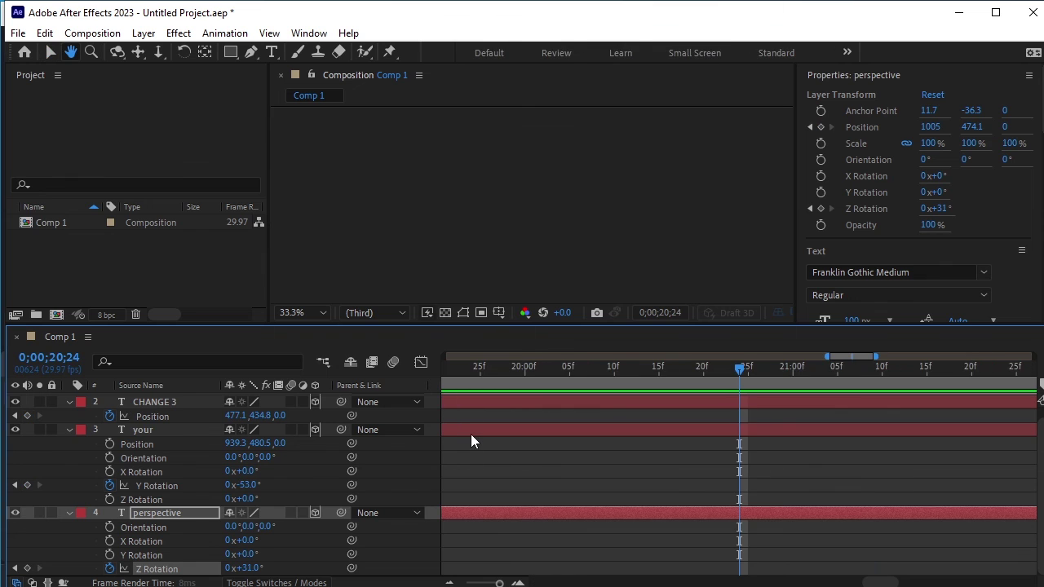
pyautogui.moveTo(468, 377); pyautogui.dragTo(313, 362)
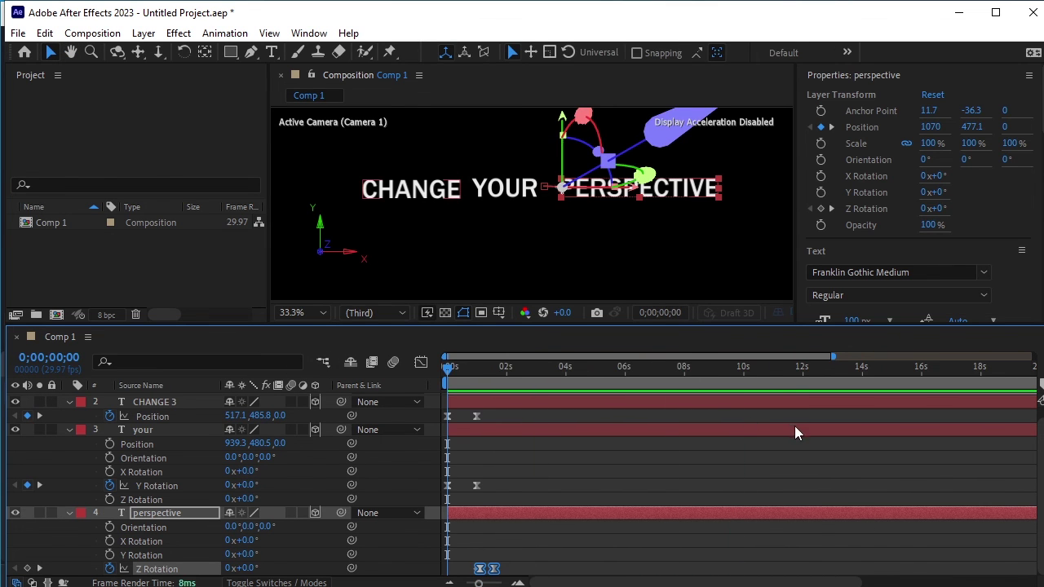
pyautogui.press('space')
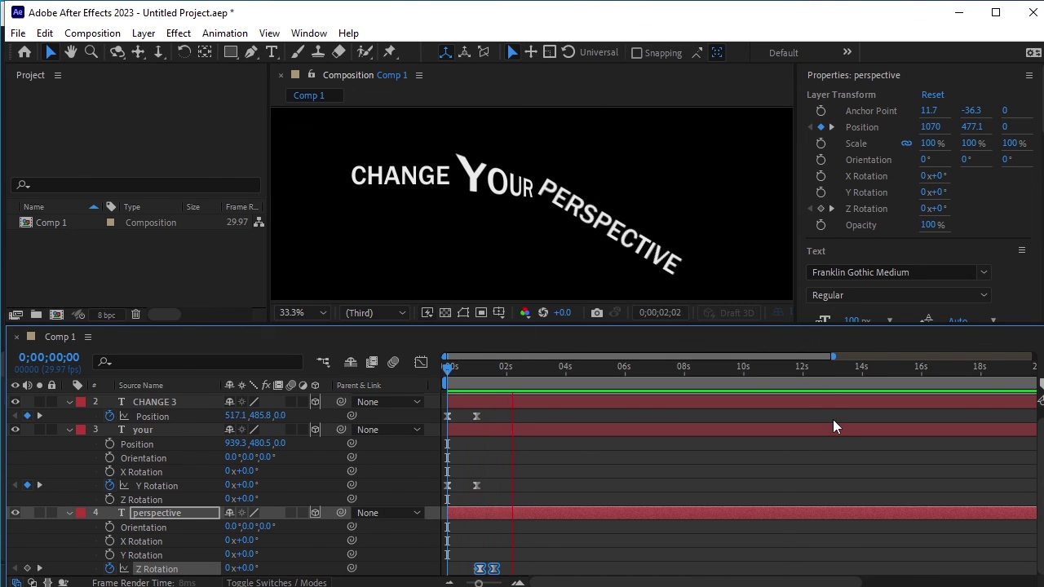
pyautogui.press('space')
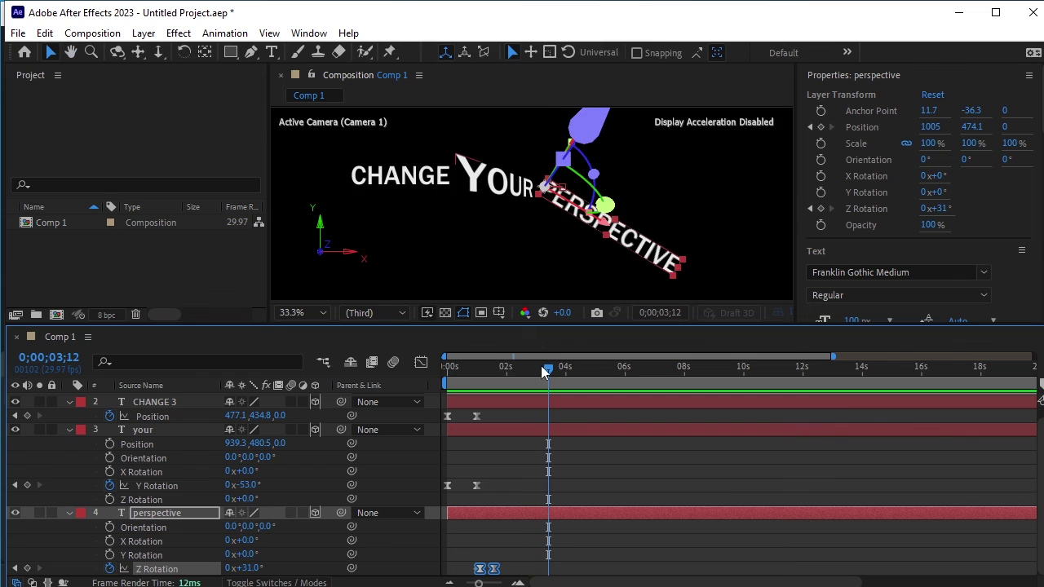
pyautogui.moveTo(541, 366); pyautogui.dragTo(447, 367)
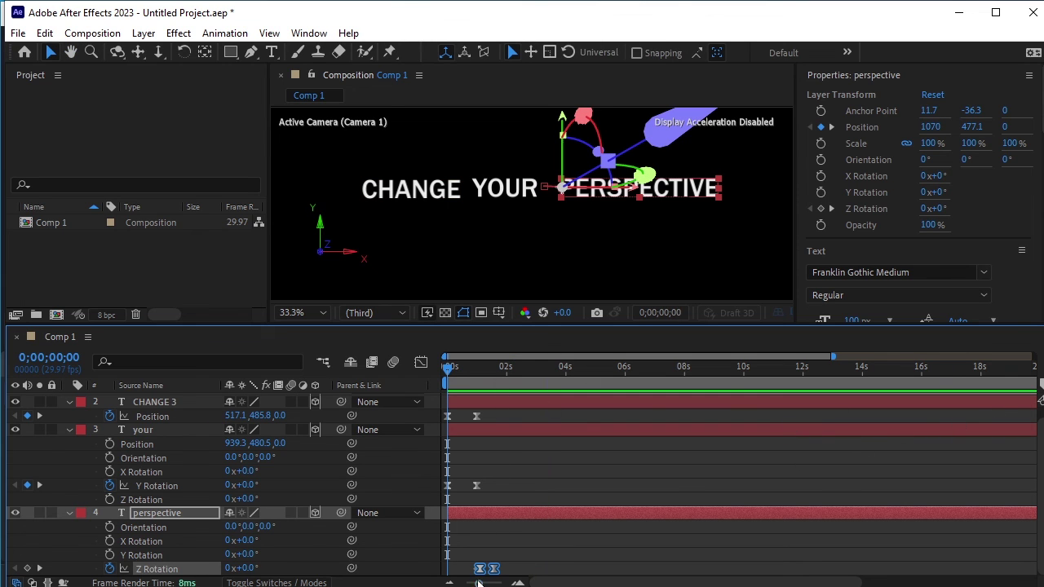
pyautogui.moveTo(479, 584); pyautogui.dragTo(430, 584)
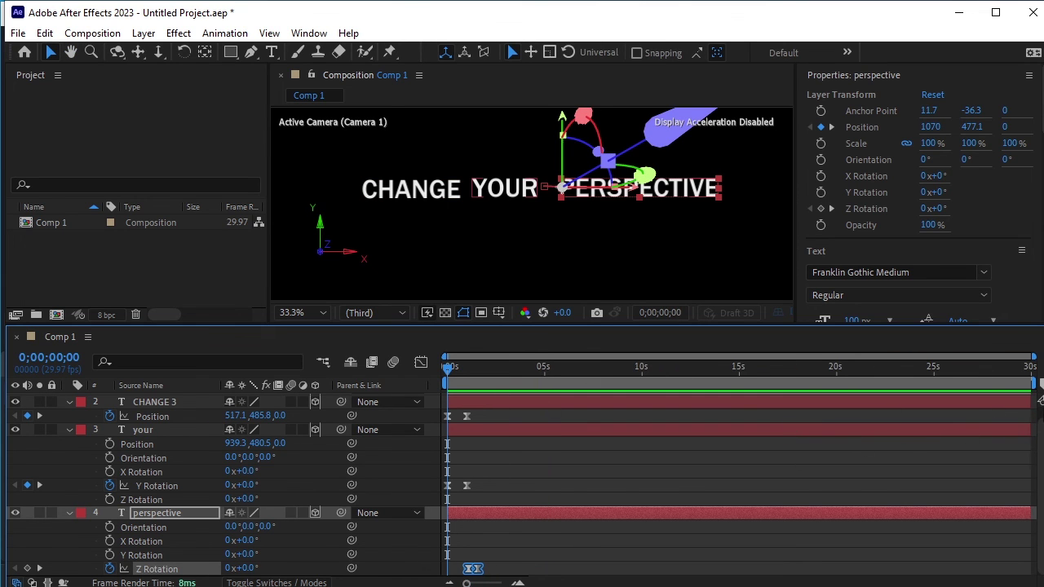
pyautogui.moveTo(1036, 383); pyautogui.dragTo(497, 417)
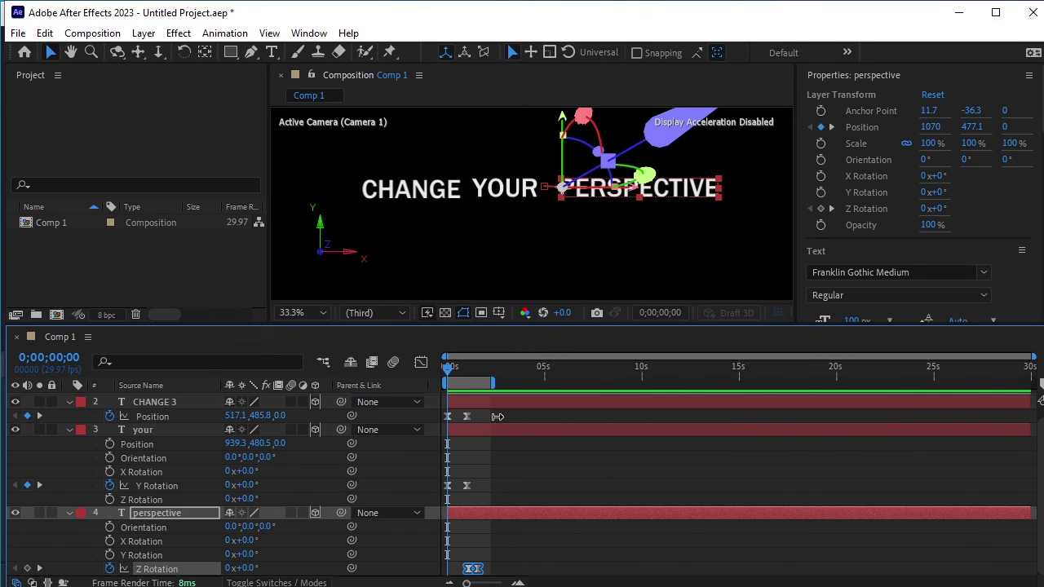
# Step: Enlarge the Composition viewer and play the trimmed CHANGE YOUR PERSPECTIVE animation
pyautogui.click(551, 472)
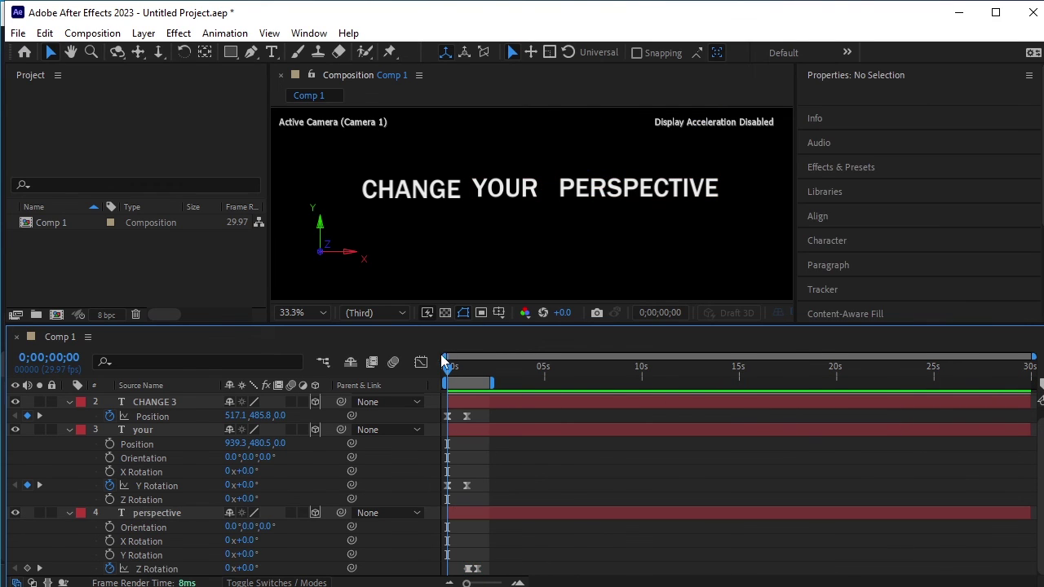
pyautogui.moveTo(458, 331); pyautogui.dragTo(326, 498)
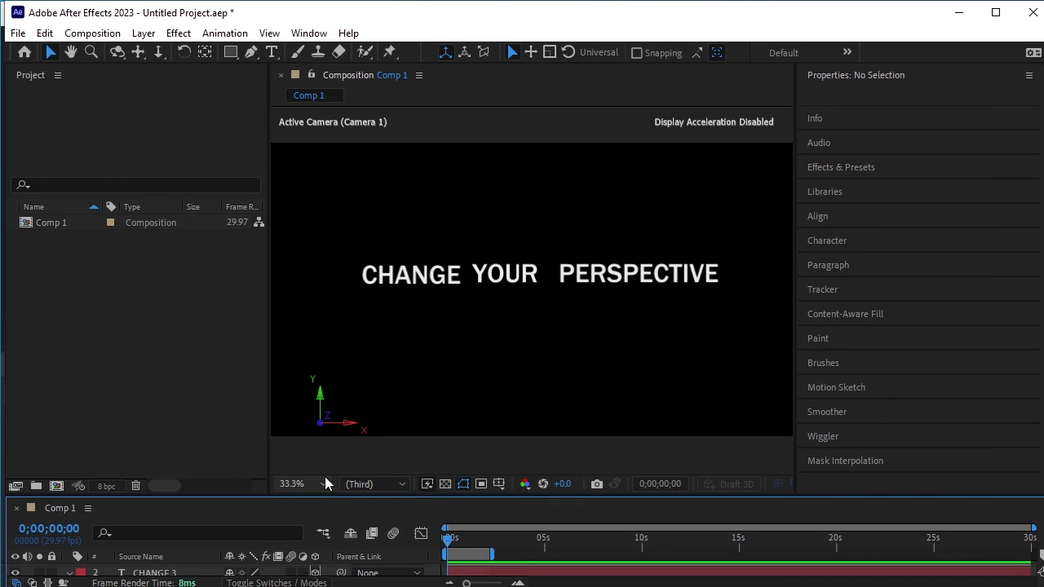
pyautogui.press('h')
pyautogui.press('space')
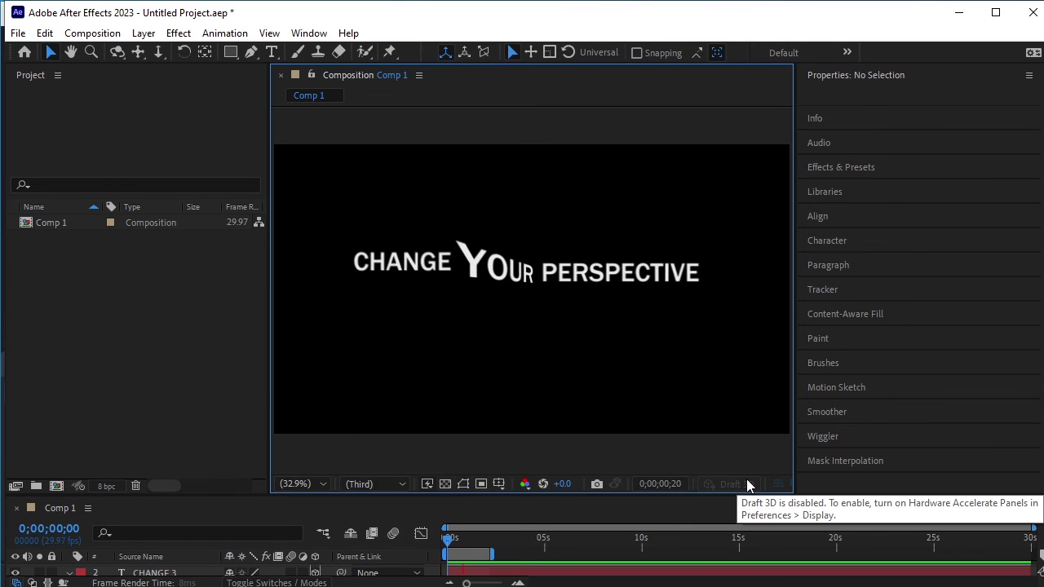